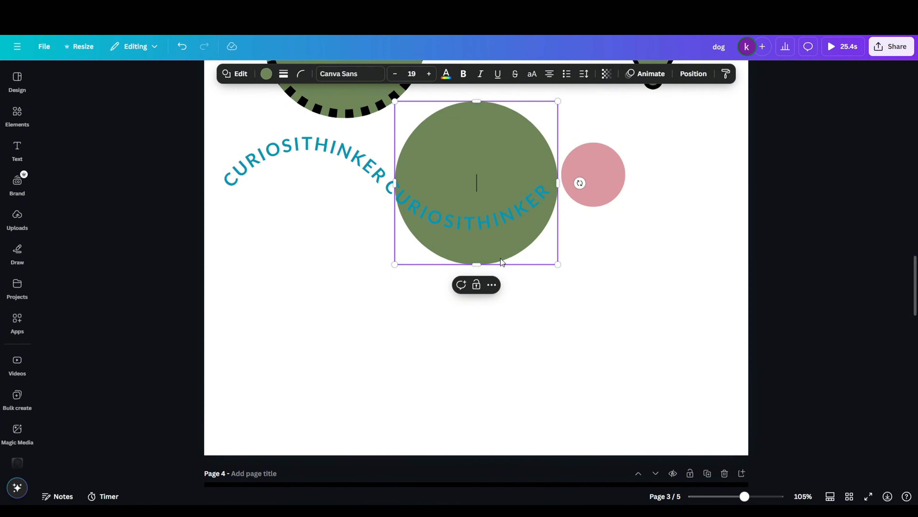
# Move the green circle into the empty area below the curved text and add the text "curiosithinker" inside it
pyautogui.moveTo(502, 259); pyautogui.dragTo(457, 407)
pyautogui.click(458, 407)
pyautogui.write('curiosithinker')
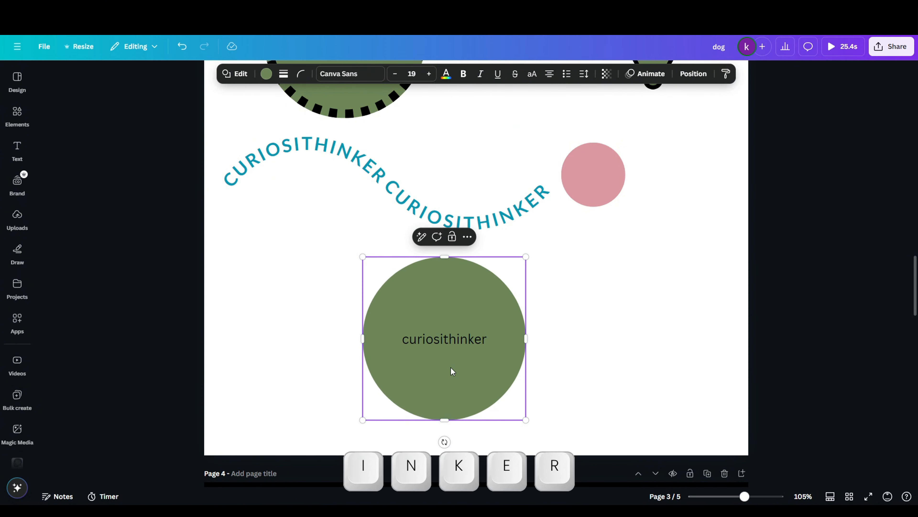
# Make the "curiosithinker" text inside the green circle bold and white
pyautogui.hotkey('ctrl', 'a')
pyautogui.click(464, 74)
pyautogui.click(446, 74)
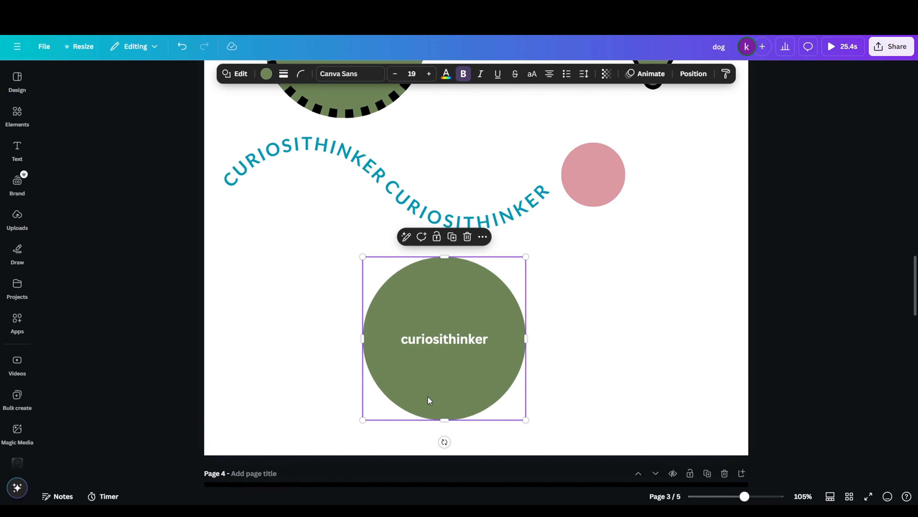
# Shift the labelled green circle slightly down and nudge it to the right in small increments
pyautogui.moveTo(428, 396); pyautogui.dragTo(428, 400)
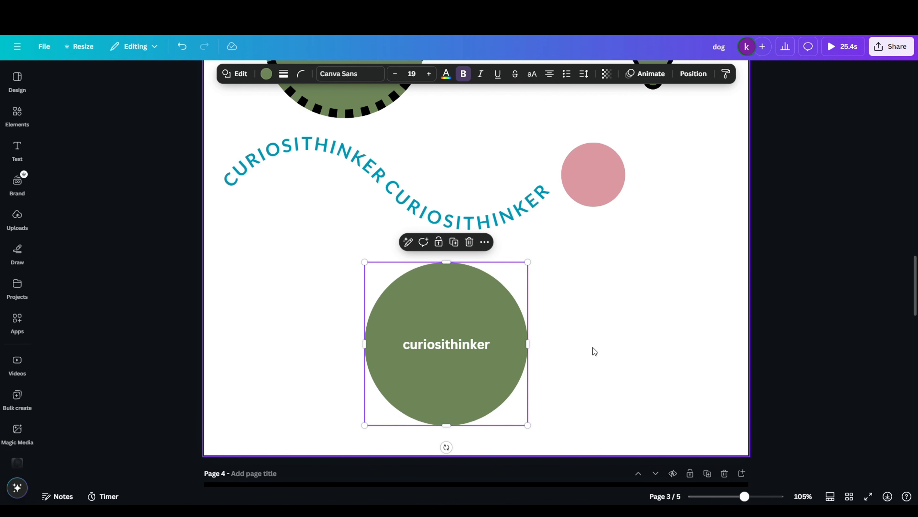
pyautogui.press('Right')
pyautogui.press('Right')
pyautogui.press('Right')
pyautogui.press('Right')
pyautogui.press('Right')
pyautogui.press('Right')
pyautogui.press('Right')
pyautogui.press('Right')
pyautogui.press('Right')
pyautogui.press('Right')
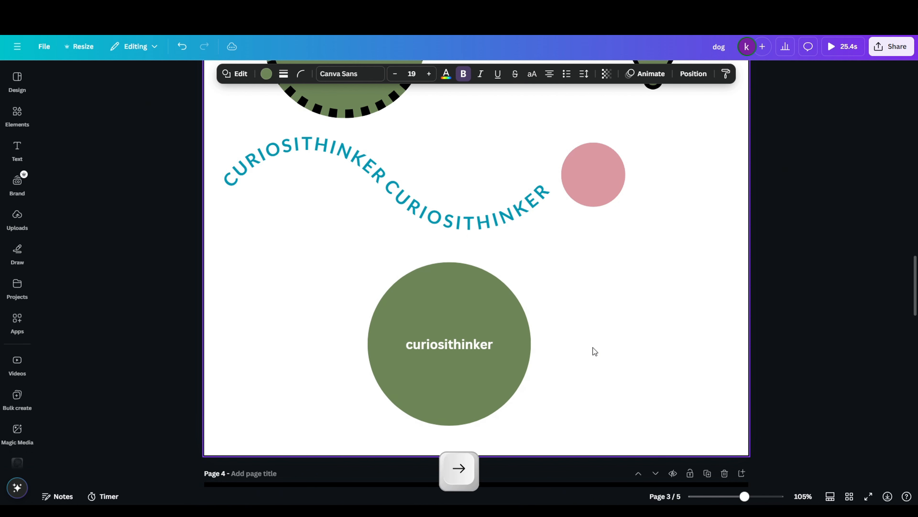
pyautogui.press('Right')
pyautogui.press('Right')
pyautogui.press('Right')
pyautogui.press('Right')
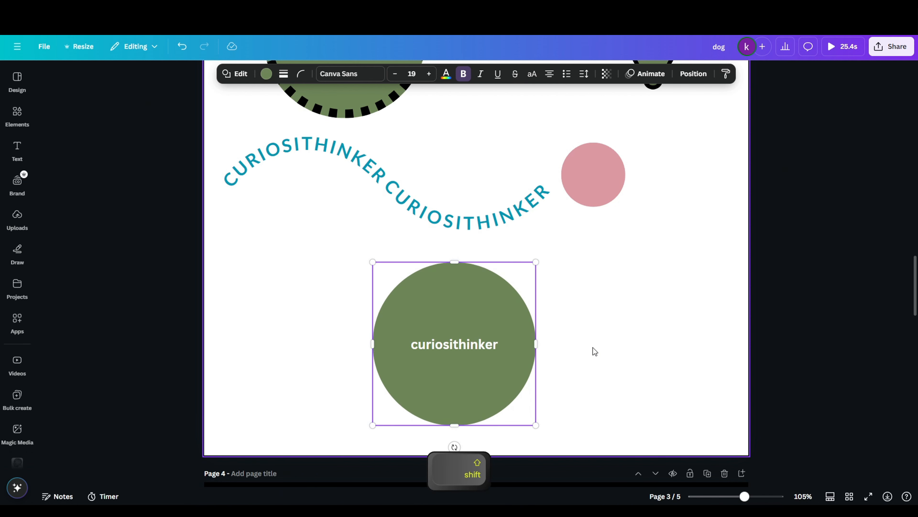
# Nudge the green circle further right and slightly upward in large increments
pyautogui.hotkey('shift', 'Right')
pyautogui.hotkey('shift', 'Right')
pyautogui.hotkey('shift', 'Right')
pyautogui.hotkey('shift', 'Right')
pyautogui.hotkey('shift', 'Right')
pyautogui.hotkey('shift', 'Right')
pyautogui.hotkey('shift', 'Right')
pyautogui.hotkey('shift', 'Up')
pyautogui.hotkey('shift', 'Up')
pyautogui.hotkey('shift', 'Up')
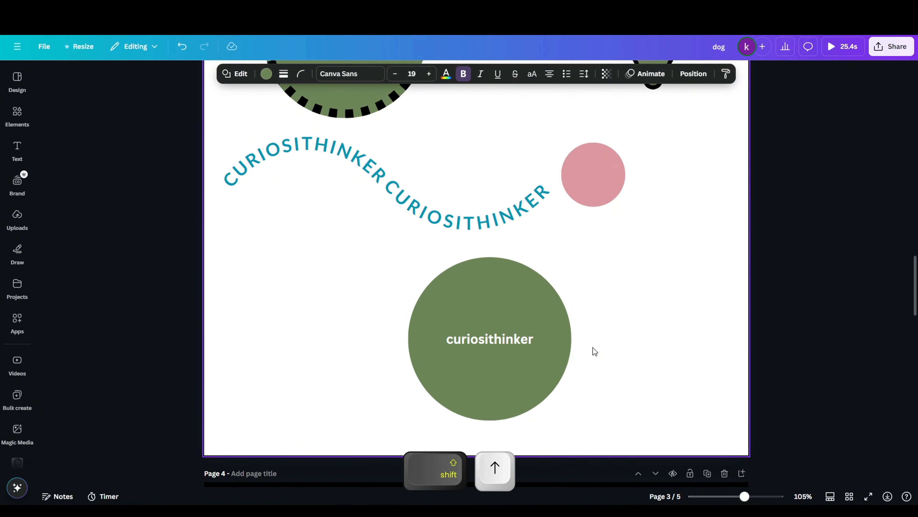
# Nudge the green circle left and down in large increments, and back a little to the right and up
pyautogui.hotkey('shift', 'Left')
pyautogui.hotkey('shift', 'Left')
pyautogui.hotkey('shift', 'Left')
pyautogui.hotkey('shift', 'Left')
pyautogui.hotkey('shift', 'Left')
pyautogui.hotkey('shift', 'Left')
pyautogui.hotkey('shift', 'Left')
pyautogui.hotkey('shift', 'Down')
pyautogui.hotkey('shift', 'Down')
pyautogui.hotkey('shift', 'Down')
pyautogui.hotkey('shift', 'Down')
pyautogui.hotkey('shift', 'Right')
pyautogui.hotkey('shift', 'Right')
pyautogui.hotkey('shift', 'Up')
pyautogui.hotkey('shift', 'Up')
pyautogui.hotkey('shift', 'Up')
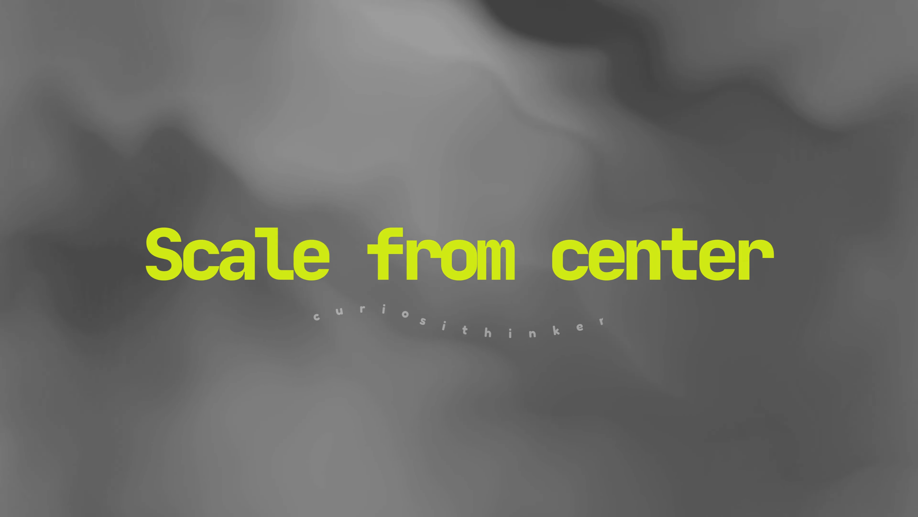
# Add a green circle at the centre of the blank page 4 and select it
pyautogui.press('c')
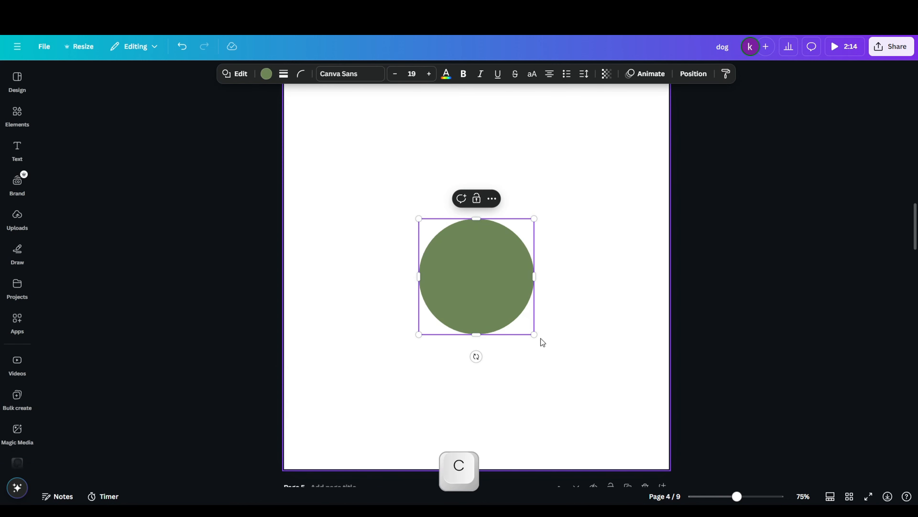
pyautogui.click(714, 304)
pyautogui.click(493, 308)
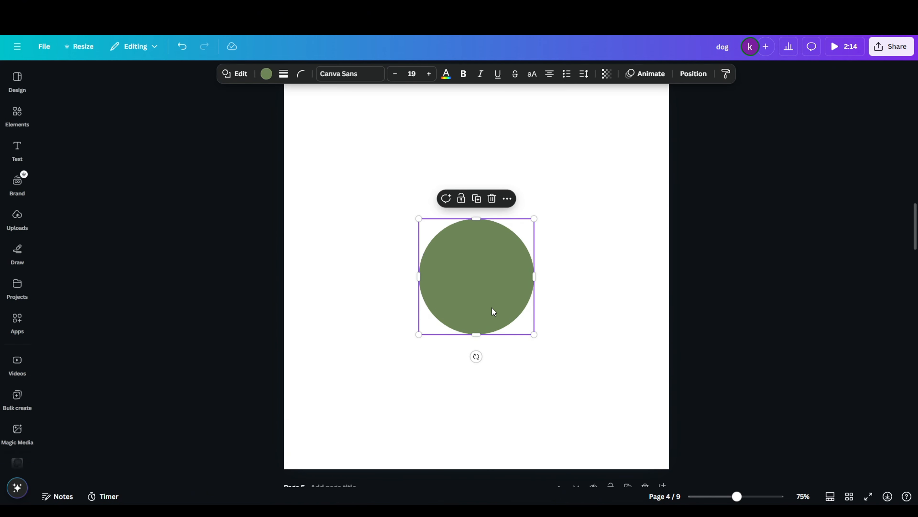
# Enlarge the circle from its lower corner to about 470 px and try centring it horizontally and vertically on the page
pyautogui.moveTo(535, 334); pyautogui.dragTo(586, 386)
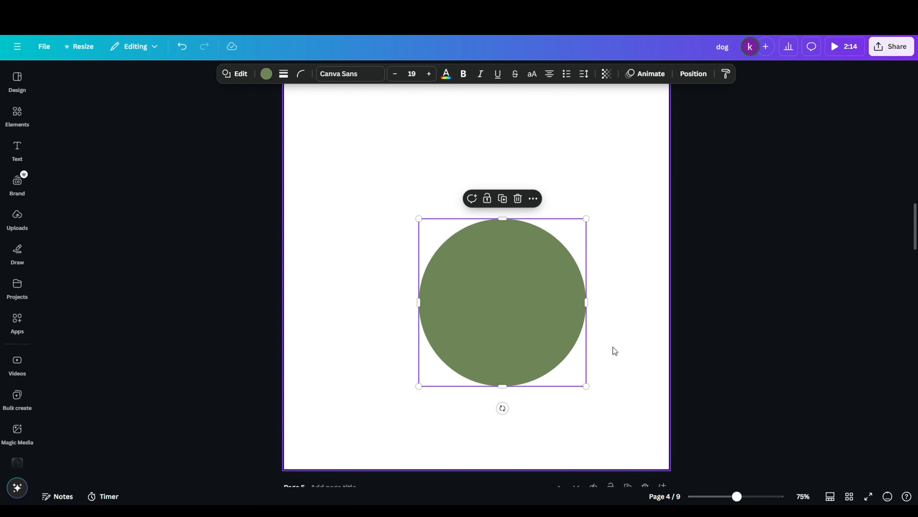
pyautogui.click(691, 74)
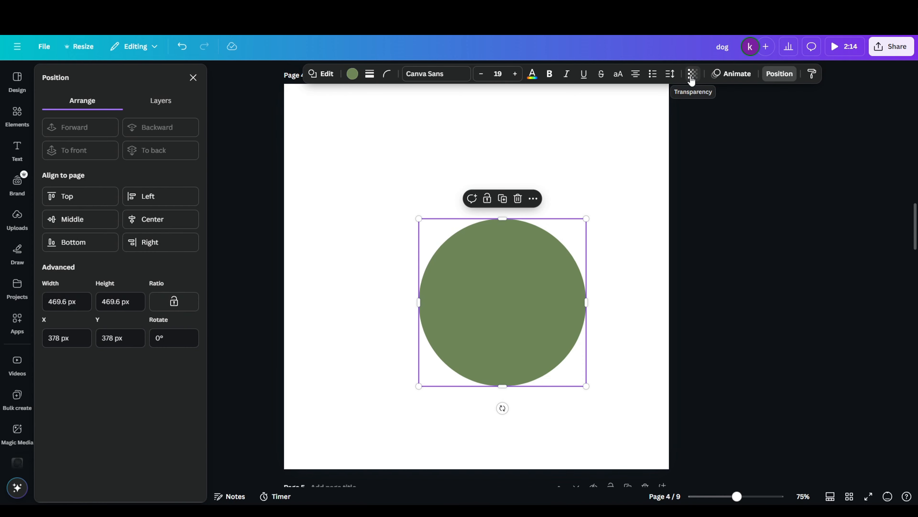
pyautogui.click(169, 221)
pyautogui.click(111, 223)
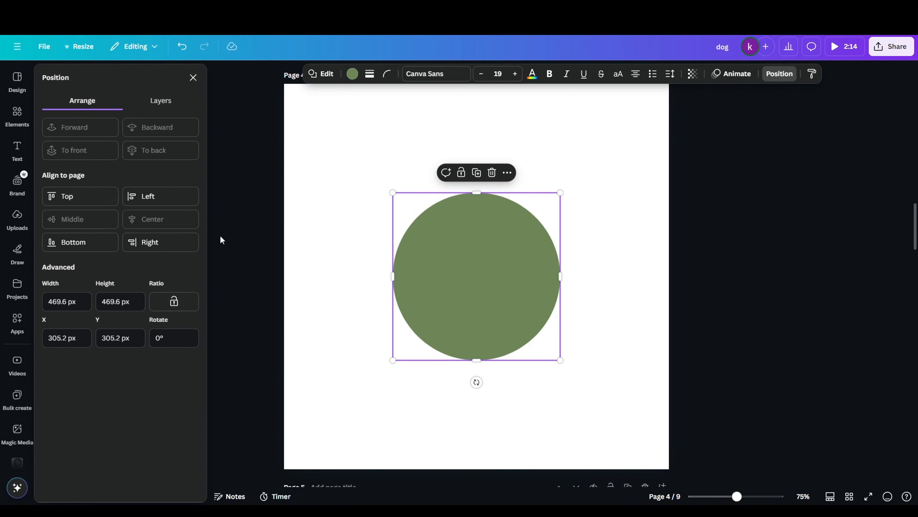
pyautogui.hotkey('ctrl', 'z')
pyautogui.hotkey('ctrl', 'z')
# Try aligning the enlarged circle to the page with the Center and Middle options
pyautogui.rightClick(511, 289)
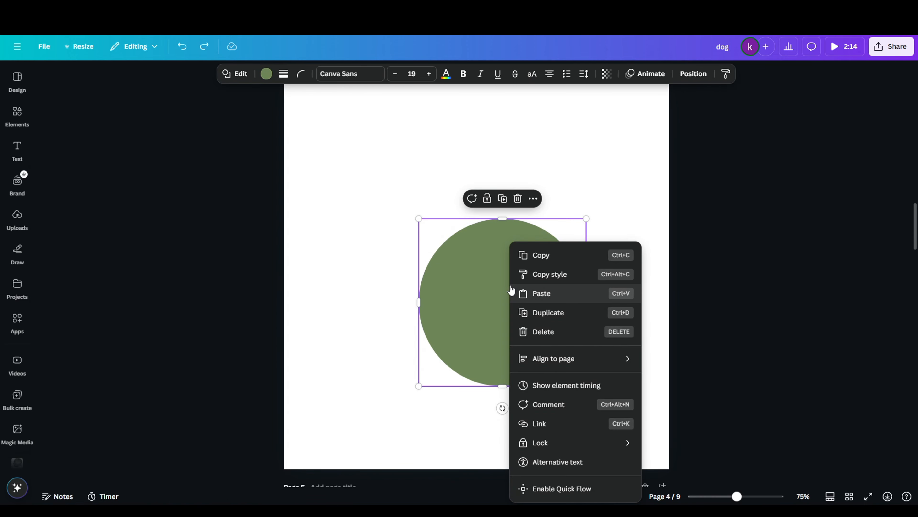
pyautogui.moveTo(585, 366)
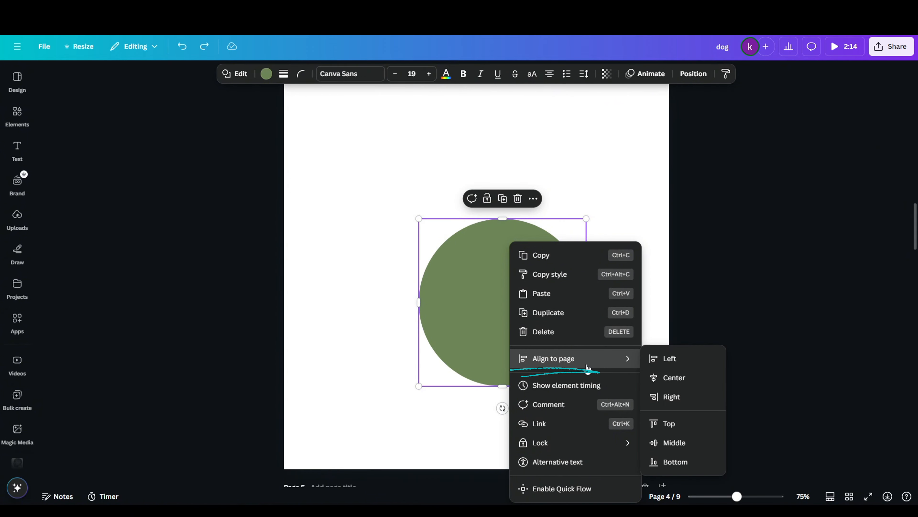
pyautogui.click(669, 377)
pyautogui.click(669, 442)
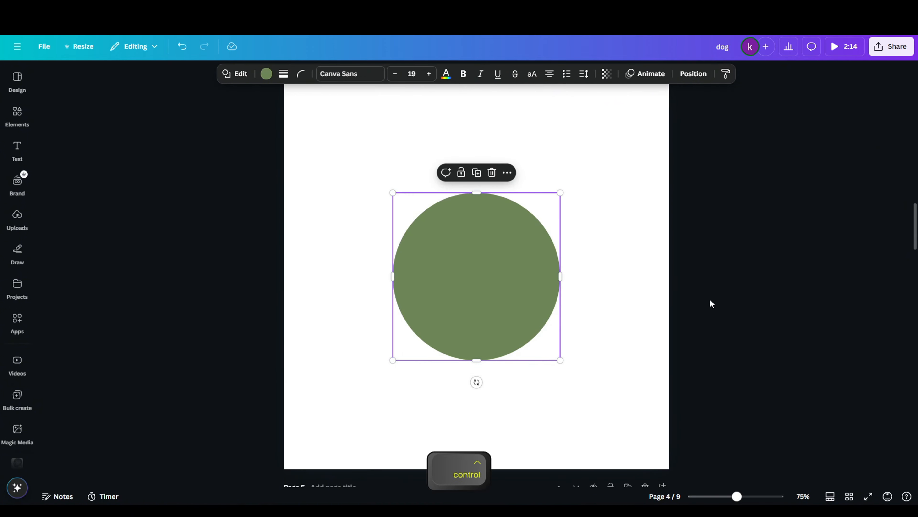
pyautogui.hotkey('ctrl', 'z')
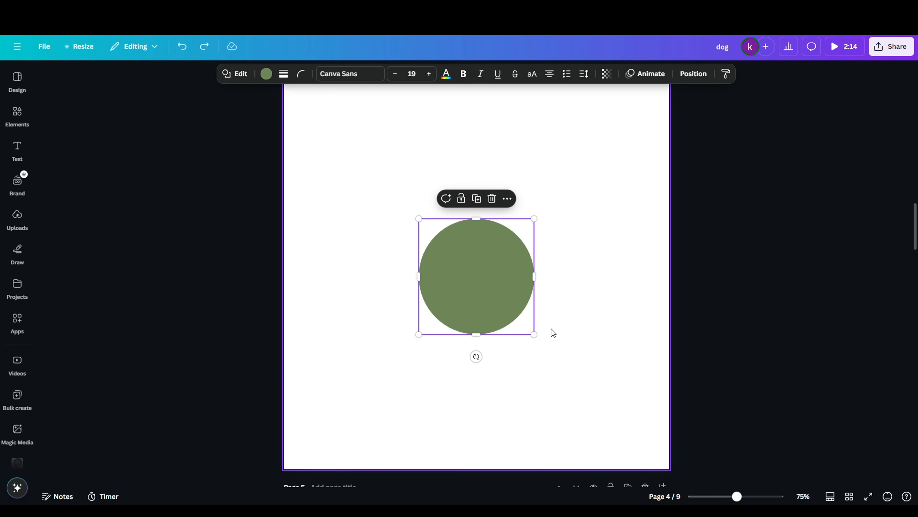
# Scale the circle up from its centre until it spans a little more than half the page width
pyautogui.press('alt')
pyautogui.moveTo(533, 336); pyautogui.dragTo(558, 357)
pyautogui.moveTo(494, 285); pyautogui.dragTo(413, 194)
pyautogui.moveTo(477, 266); pyautogui.dragTo(359, 417)
pyautogui.moveTo(389, 365); pyautogui.dragTo(380, 375)
pyautogui.moveTo(364, 408); pyautogui.dragTo(491, 340)
pyautogui.moveTo(415, 280); pyautogui.dragTo(506, 322)
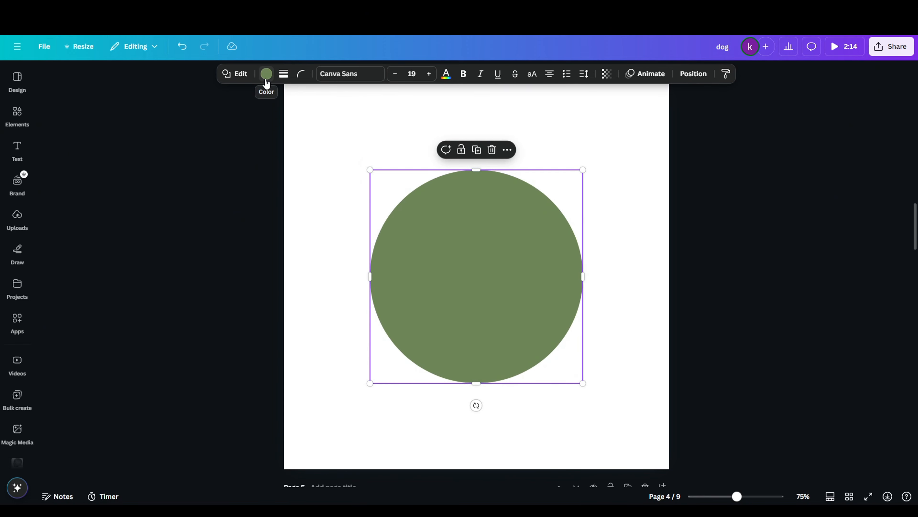
# Search the colours for "blue" and fill the circle with a dark blue from the suggested palettes
pyautogui.click(266, 75)
pyautogui.write('blue')
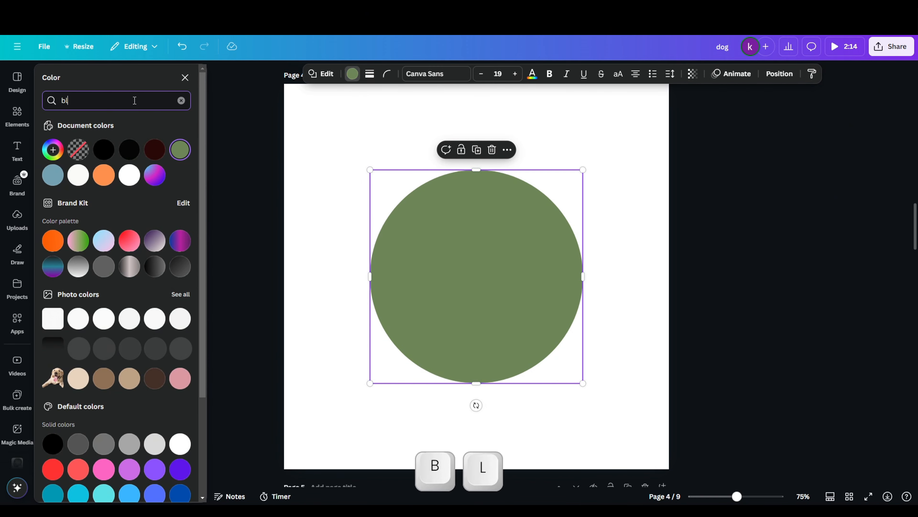
pyautogui.press('Return')
pyautogui.click(54, 145)
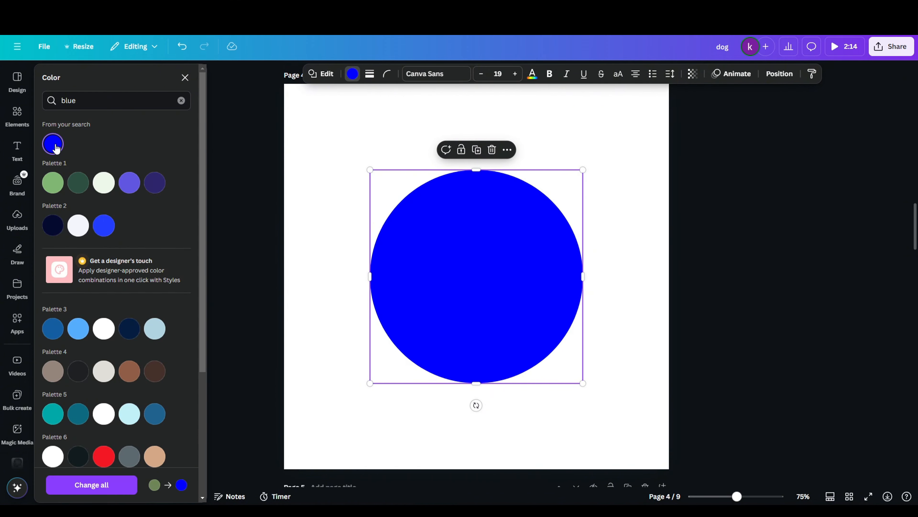
pyautogui.scroll(-5, 85, 211)
pyautogui.click(155, 364)
# Add a smaller white duplicate of the blue circle, scaled down around the same centre
pyautogui.click(481, 155)
pyautogui.moveTo(502, 239); pyautogui.dragTo(438, 226)
pyautogui.click(181, 101)
pyautogui.click(152, 177)
pyautogui.moveTo(582, 169); pyautogui.dragTo(543, 206)
pyautogui.moveTo(509, 234)
pyautogui.mouseDown()
pyautogui.moveTo(545, 275)
pyautogui.moveTo(506, 237)
pyautogui.mouseUp()
# Add a slightly smaller light-blue circle, scaled from the centre, inside the white circle
pyautogui.scroll(-4, 116, 325)
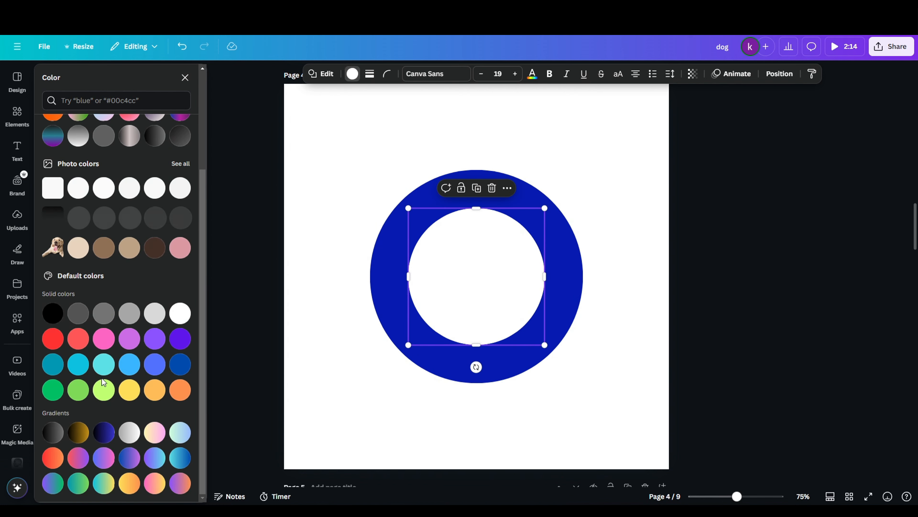
pyautogui.click(129, 364)
pyautogui.moveTo(545, 208); pyautogui.dragTo(529, 225)
pyautogui.moveTo(466, 299); pyautogui.dragTo(465, 294)
# Duplicate the light-blue circle as a black one and shrink it around its centre to form a pupil
pyautogui.hotkey('ctrl', 'd')
pyautogui.click(53, 312)
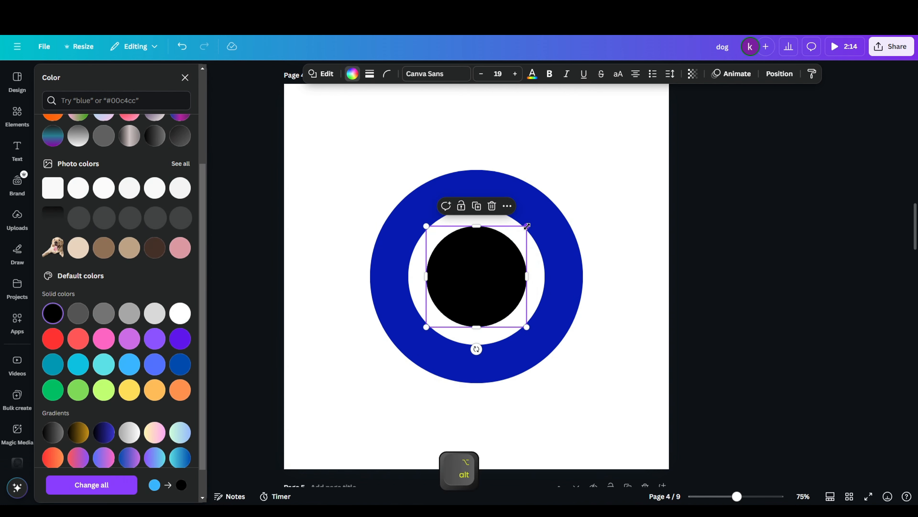
pyautogui.moveTo(527, 226); pyautogui.dragTo(501, 252)
pyautogui.click(750, 287)
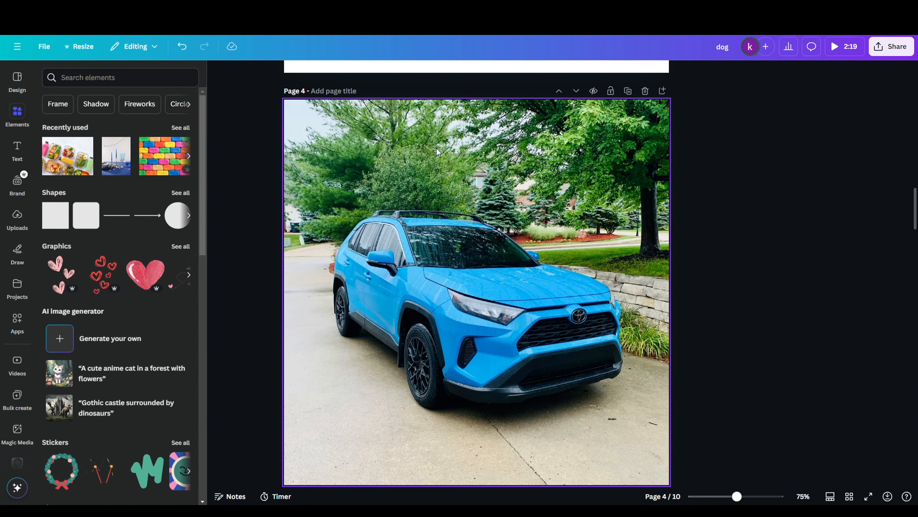
# Recolour the blue car in the background photo by setting its blue tone's hue to -86 and adjusting that tone's saturation and brightness
pyautogui.click(629, 273)
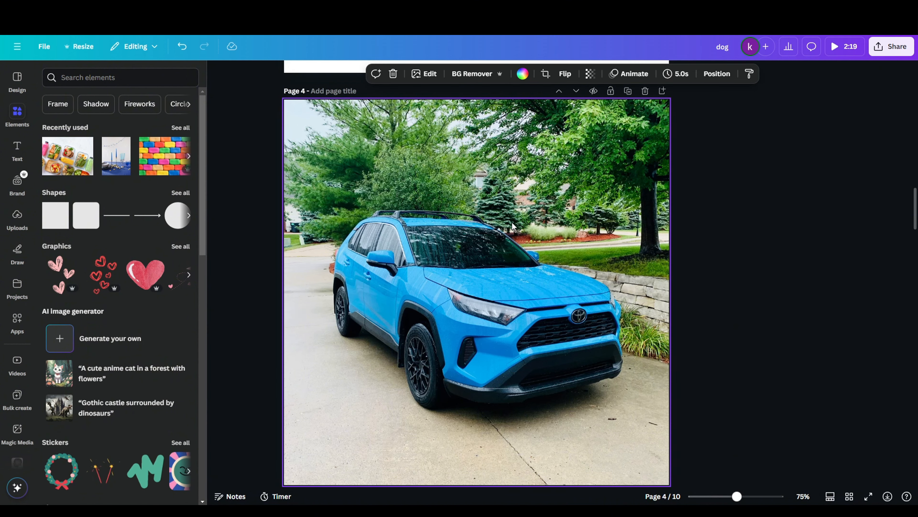
pyautogui.click(431, 74)
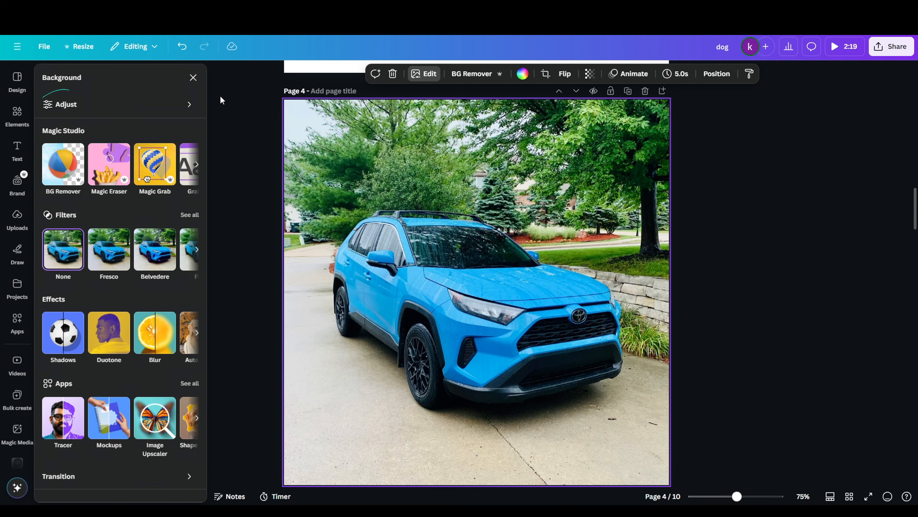
pyautogui.click(115, 106)
pyautogui.scroll(-10, 151, 190)
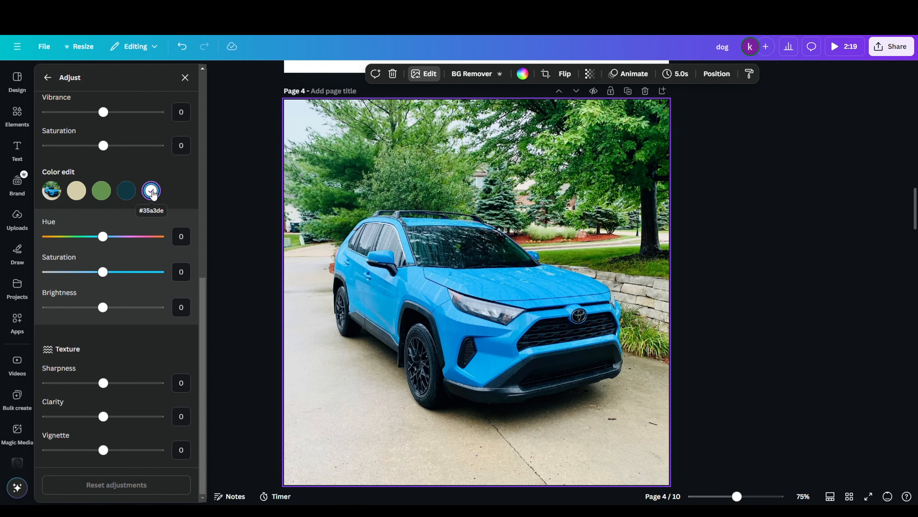
pyautogui.click(77, 191)
pyautogui.click(127, 191)
pyautogui.moveTo(95, 240); pyautogui.dragTo(72, 242)
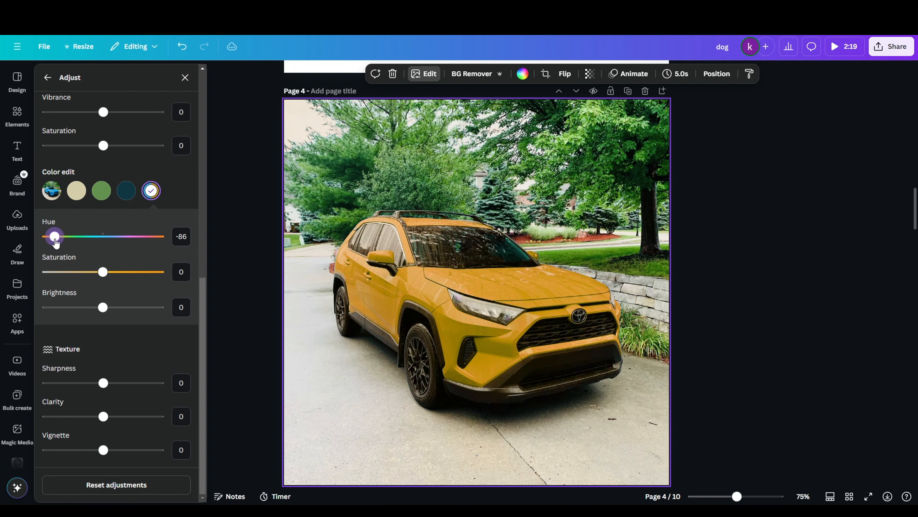
pyautogui.moveTo(103, 271)
pyautogui.mouseDown()
pyautogui.moveTo(36, 276)
pyautogui.moveTo(168, 287)
pyautogui.moveTo(117, 275)
pyautogui.mouseUp()
pyautogui.moveTo(102, 311)
pyautogui.mouseDown()
pyautogui.moveTo(96, 324)
pyautogui.moveTo(107, 328)
pyautogui.mouseUp()
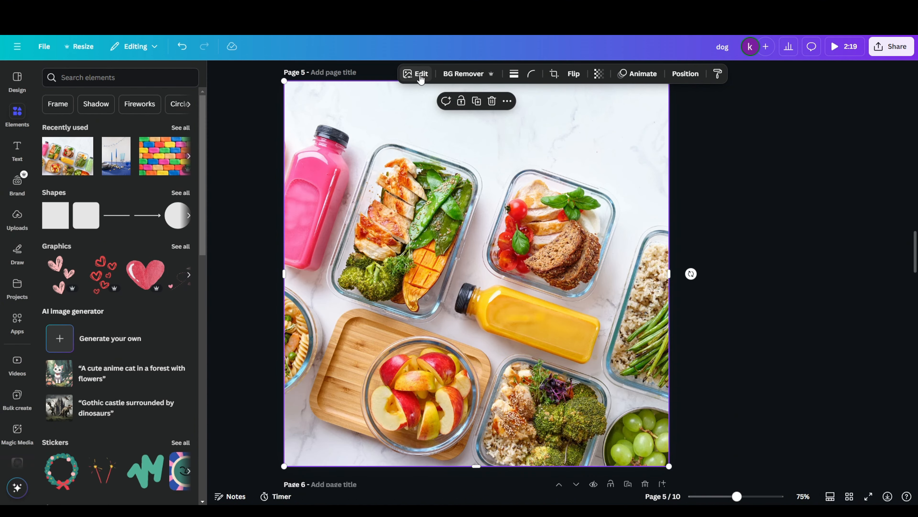
# Try shifting the hue of the orange tone in the page 5 food photo
pyautogui.click(420, 76)
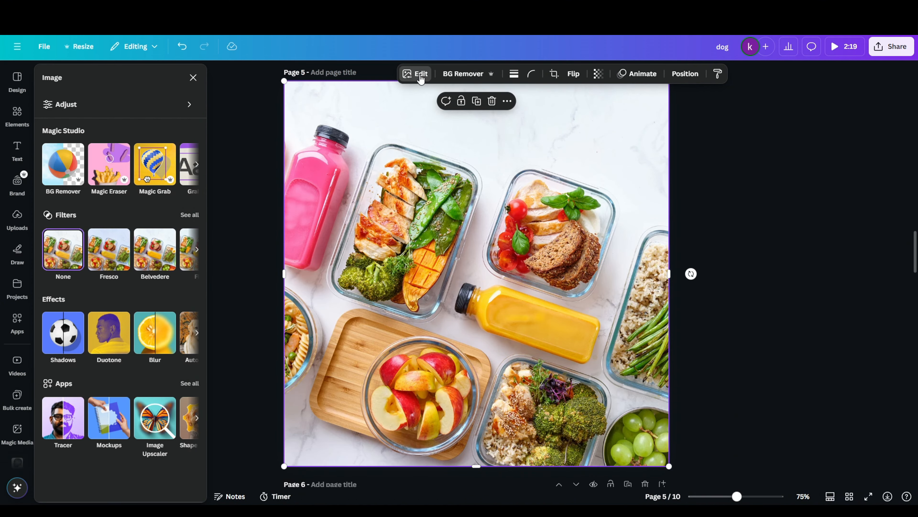
pyautogui.click(97, 109)
pyautogui.scroll(-5, 148, 188)
pyautogui.click(77, 316)
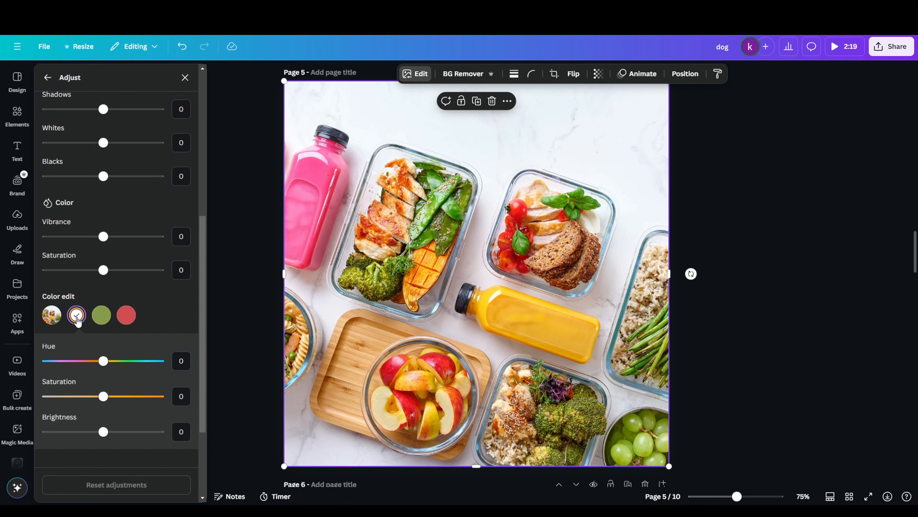
pyautogui.moveTo(107, 366)
pyautogui.mouseDown()
pyautogui.moveTo(164, 373)
pyautogui.moveTo(52, 382)
pyautogui.moveTo(106, 379)
pyautogui.mouseUp()
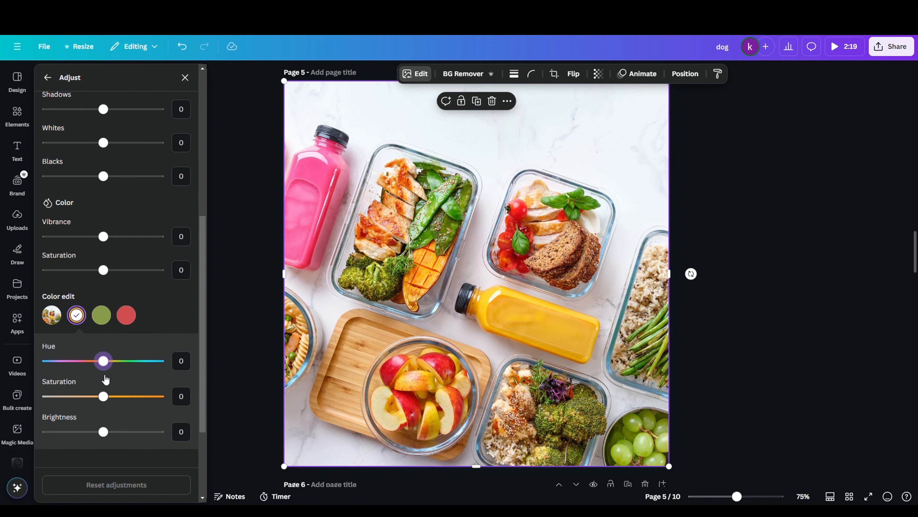
pyautogui.click(48, 78)
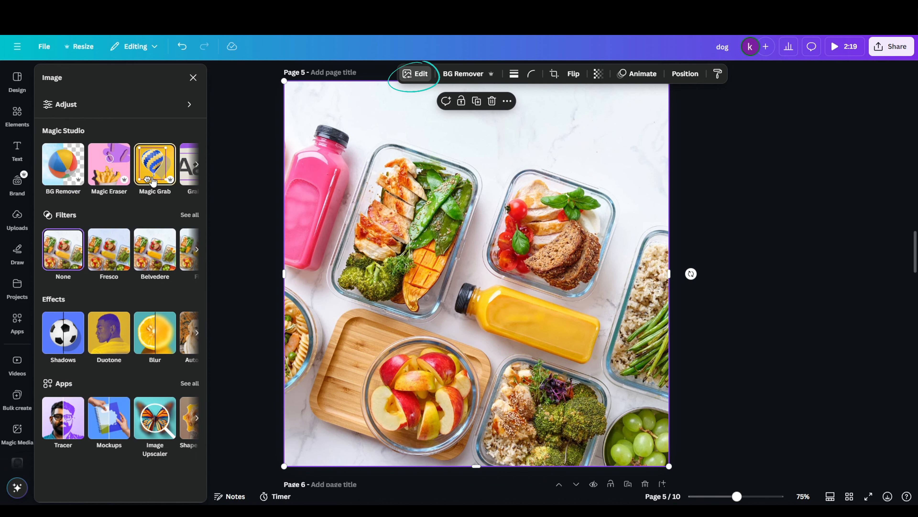
# Extract the yellow juice bottle from the food photo with Magic Grab, using the Click selection mode
pyautogui.click(152, 177)
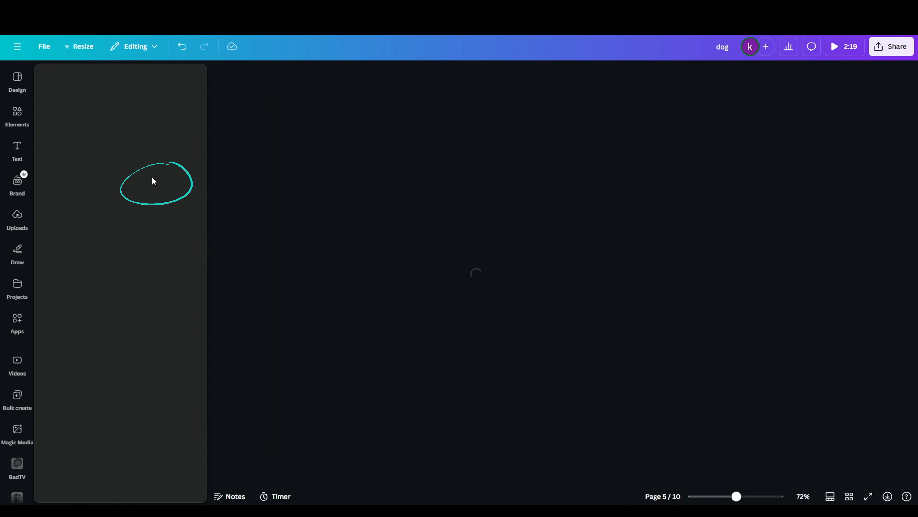
pyautogui.click(99, 125)
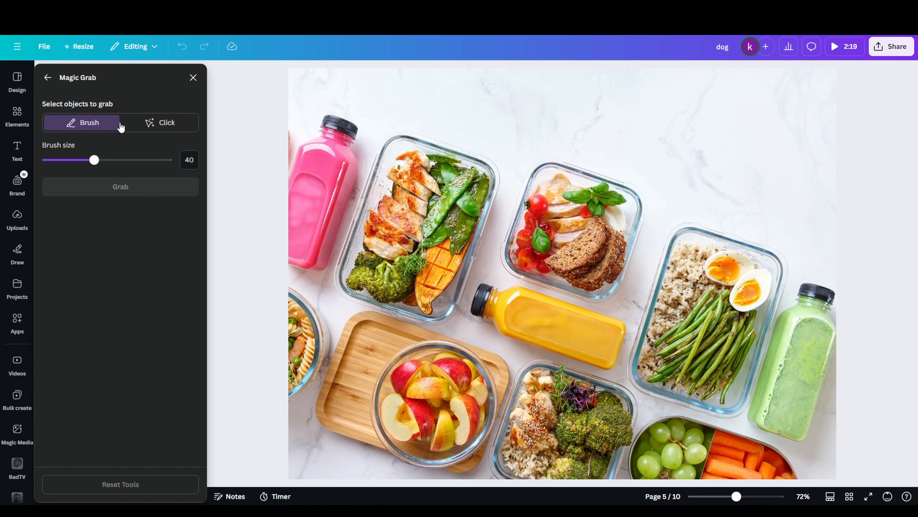
pyautogui.click(170, 125)
pyautogui.click(560, 319)
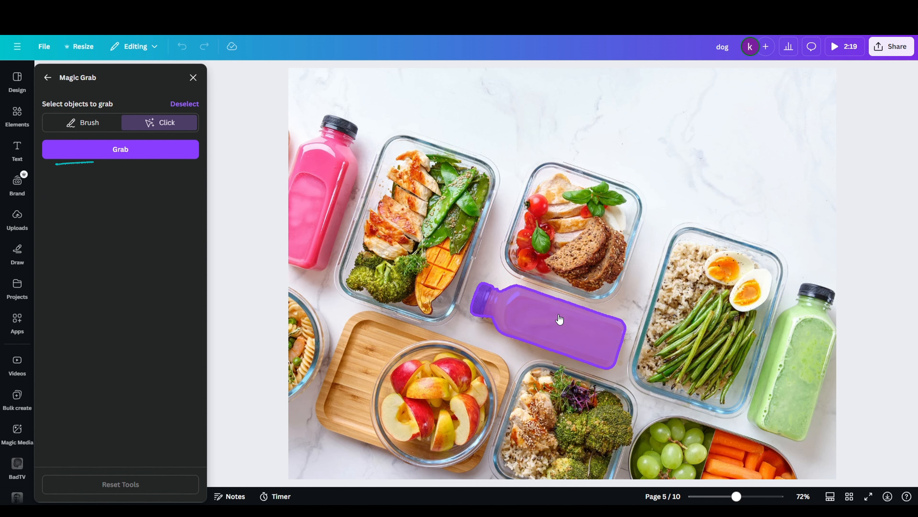
pyautogui.click(152, 154)
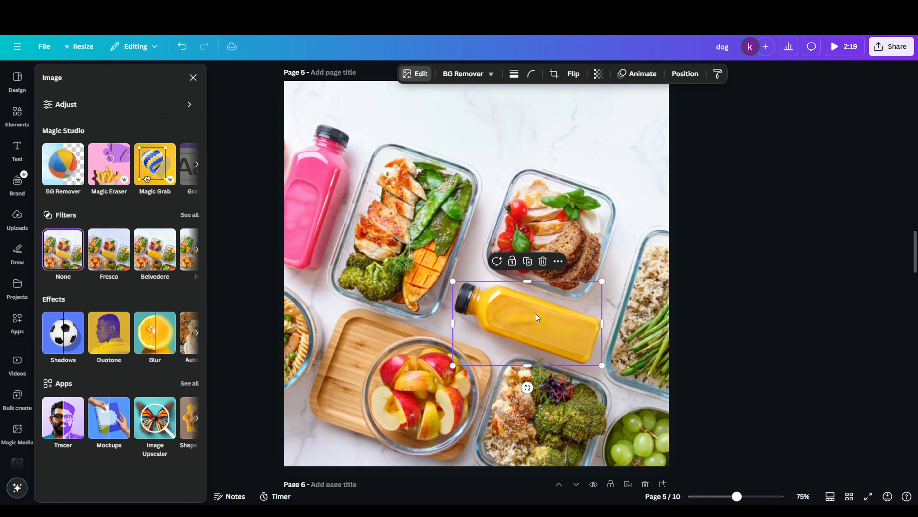
# Try moving the extracted juice bottle up over the food containers, and undo the move
pyautogui.moveTo(535, 325); pyautogui.dragTo(530, 205)
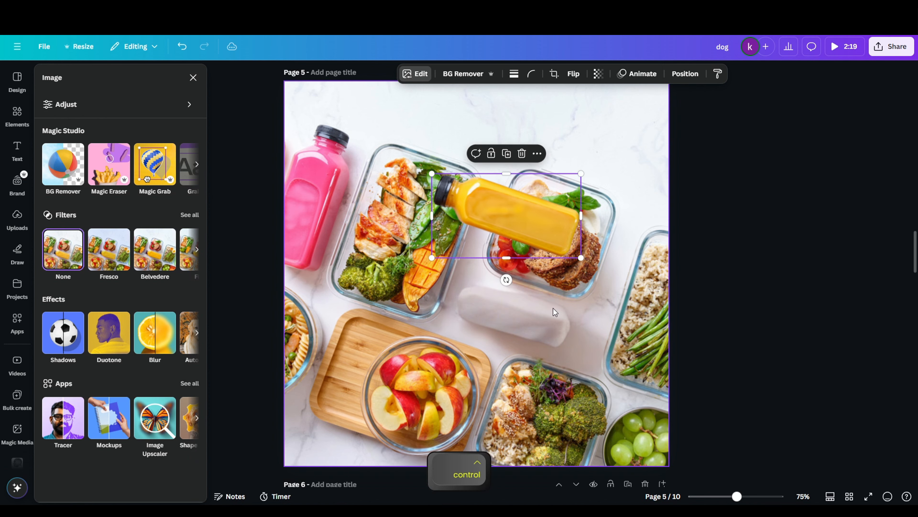
pyautogui.hotkey('ctrl', 'z')
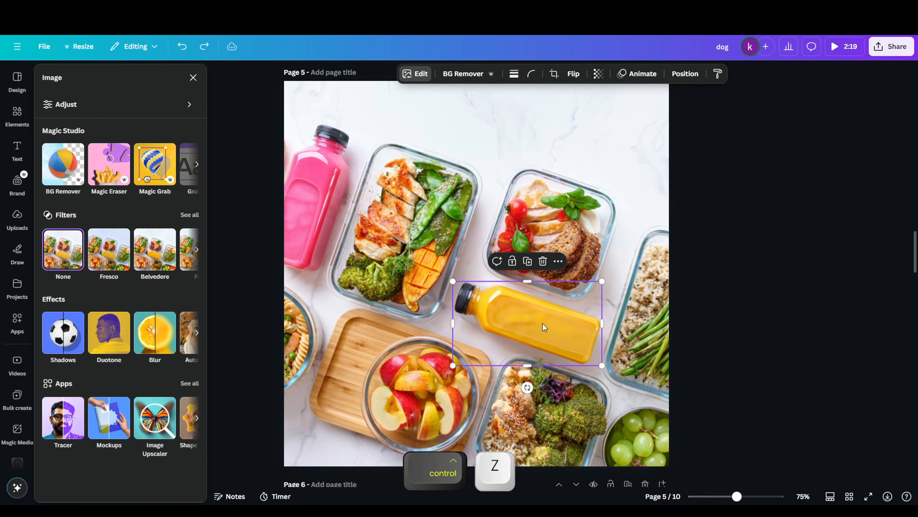
# Turn the extracted bottle green by setting its orange tone's hue to 29 and adjusting that tone's saturation and brightness
pyautogui.click(107, 108)
pyautogui.scroll(-8, 108, 217)
pyautogui.click(126, 315)
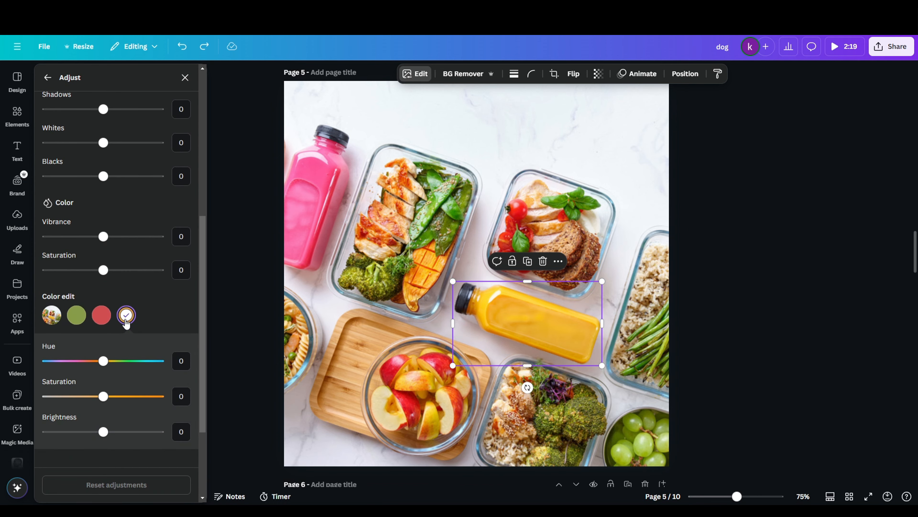
pyautogui.moveTo(126, 371); pyautogui.dragTo(121, 408)
pyautogui.moveTo(100, 438)
pyautogui.mouseDown()
pyautogui.moveTo(113, 438)
pyautogui.moveTo(104, 442)
pyautogui.mouseUp()
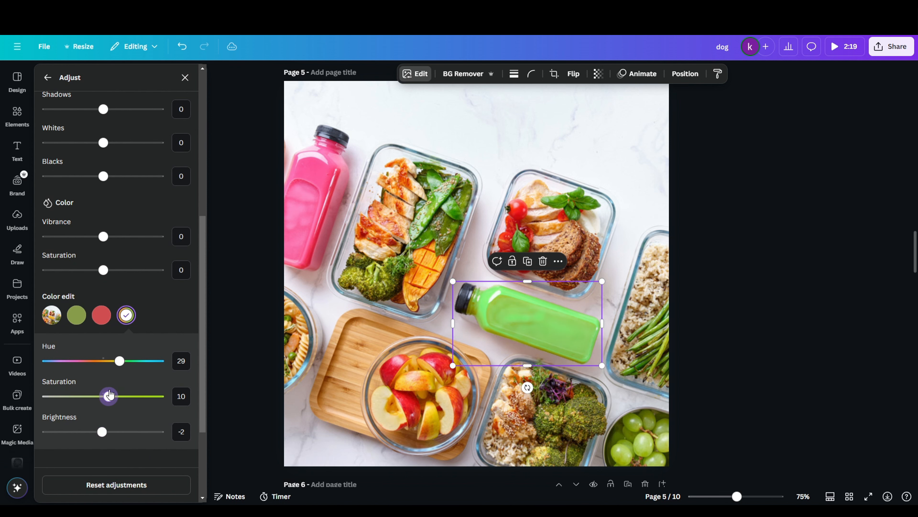
pyautogui.moveTo(110, 395); pyautogui.dragTo(119, 414)
# Adjust the bottle's red tone, and set its green tone to hue -15, saturation -11 and brightness 12
pyautogui.click(101, 315)
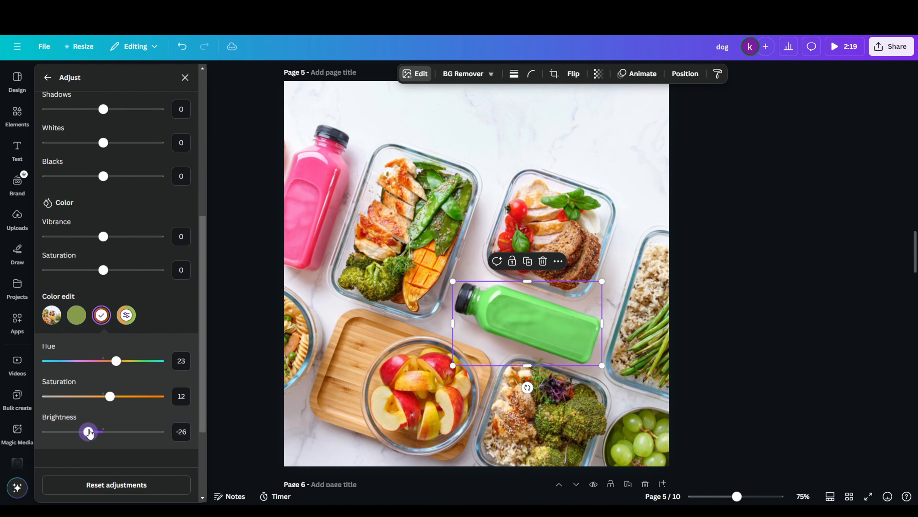
pyautogui.click(77, 315)
pyautogui.moveTo(102, 361); pyautogui.dragTo(96, 367)
pyautogui.moveTo(94, 400); pyautogui.dragTo(97, 398)
pyautogui.moveTo(103, 432); pyautogui.dragTo(111, 437)
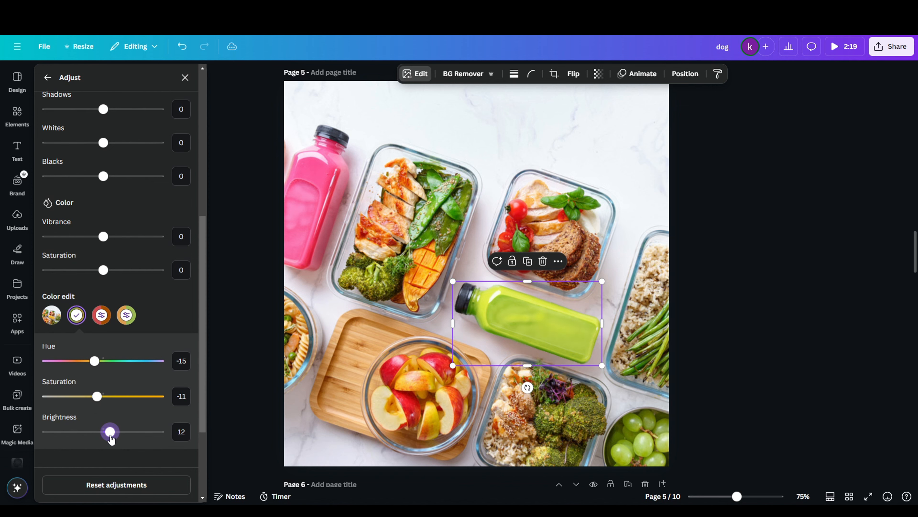
# Deselect the recoloured bottle and undo its colour edits
pyautogui.click(701, 202)
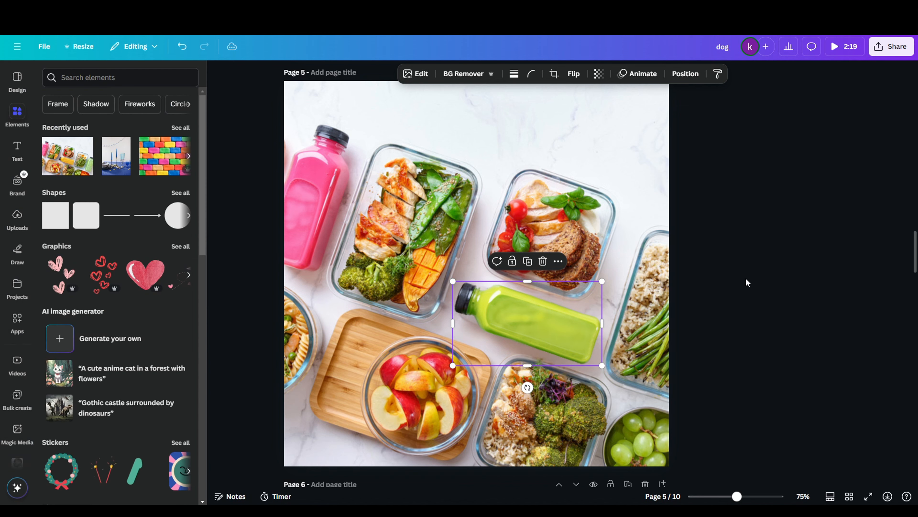
pyautogui.click(752, 267)
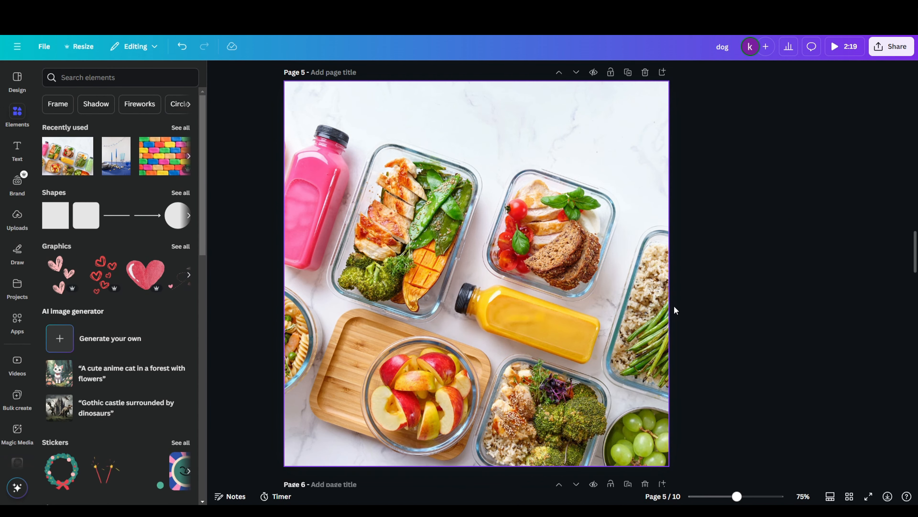
pyautogui.hotkey('ctrl', 'z')
pyautogui.click(753, 267)
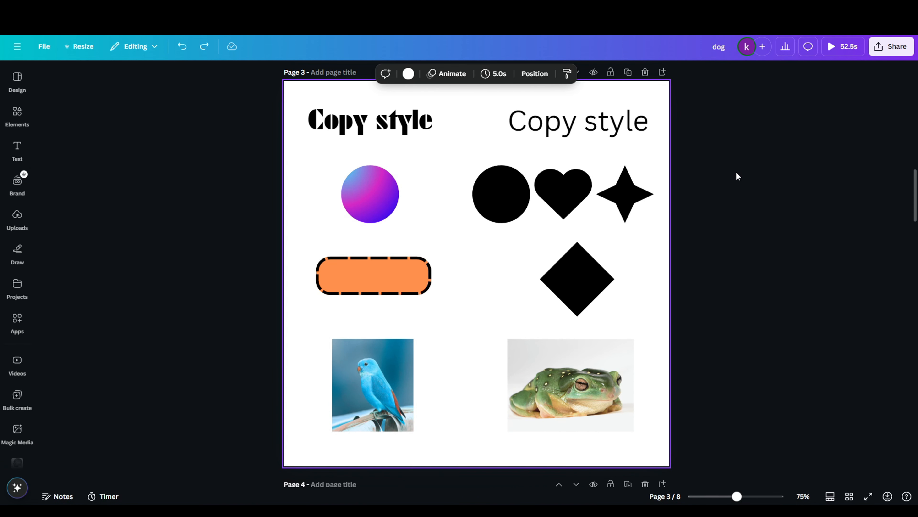
# Copy the style of the Futura Black "Copy style" heading onto the Canva Sans heading beside it on page 3
pyautogui.click(737, 173)
pyautogui.click(570, 131)
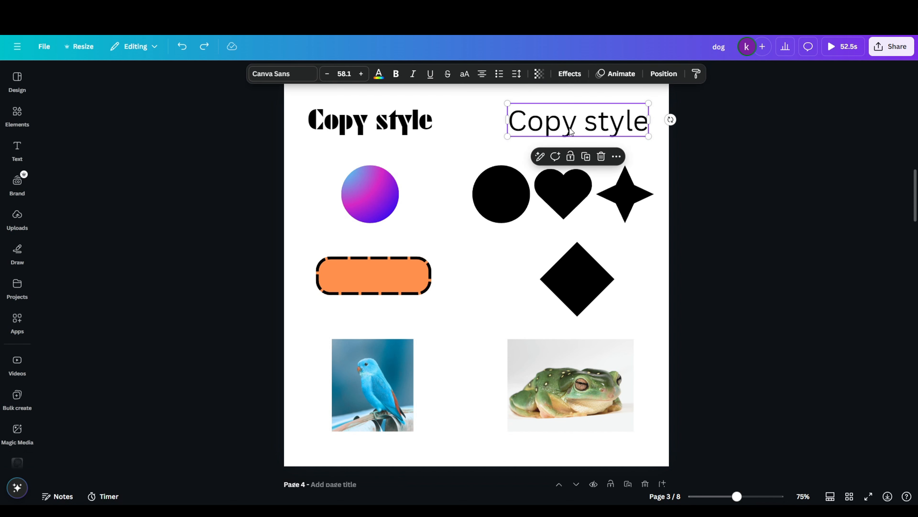
pyautogui.click(406, 124)
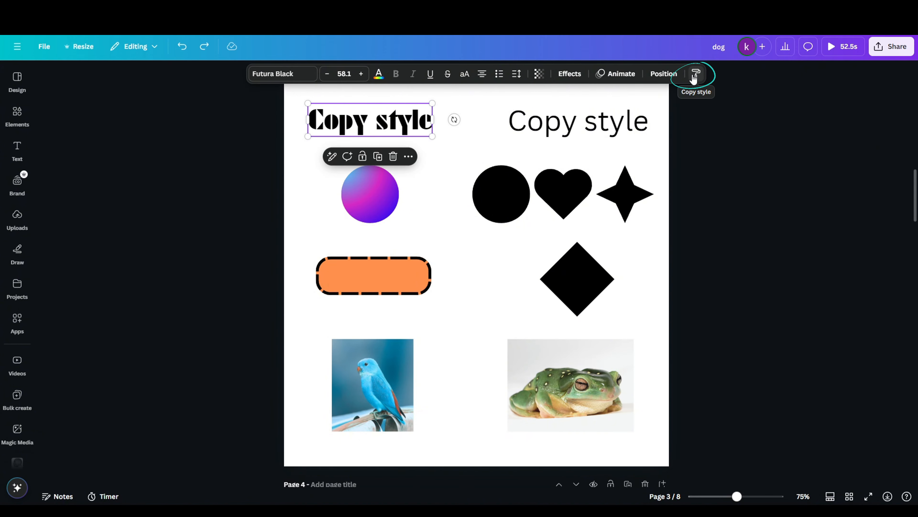
pyautogui.rightClick(398, 122)
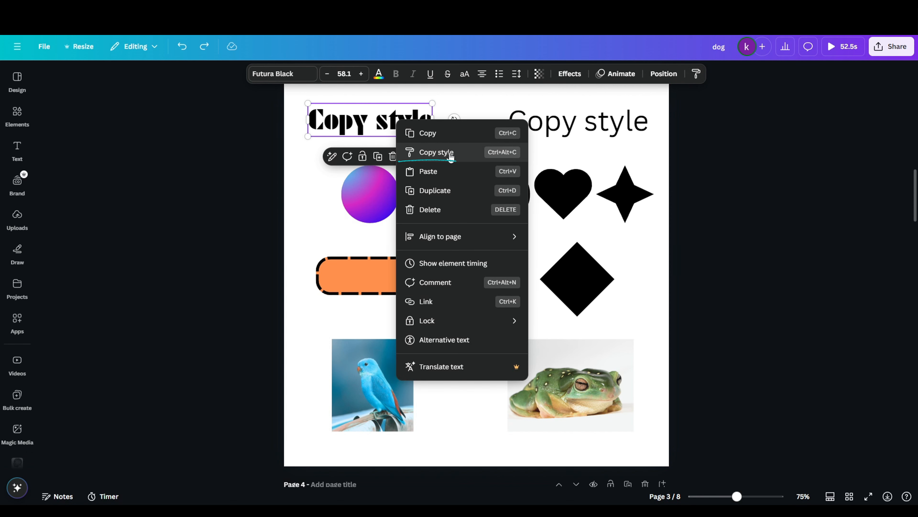
pyautogui.click(469, 155)
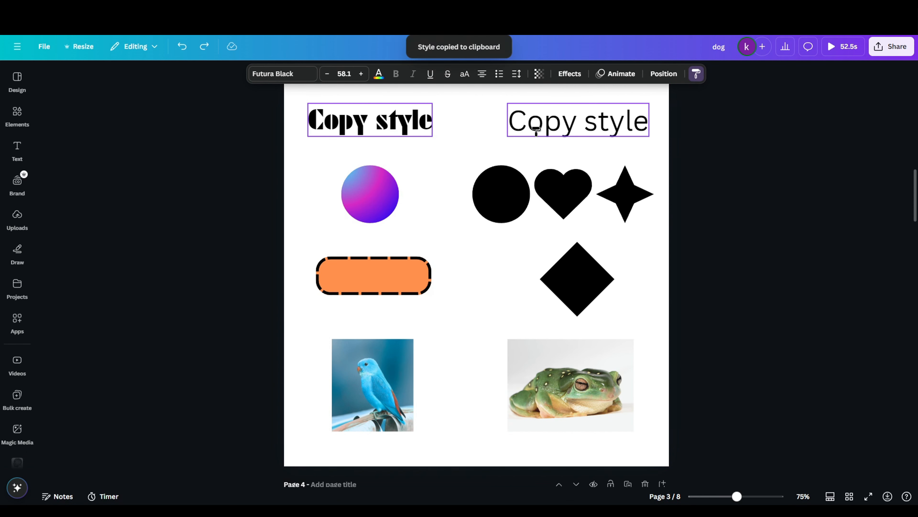
pyautogui.click(549, 130)
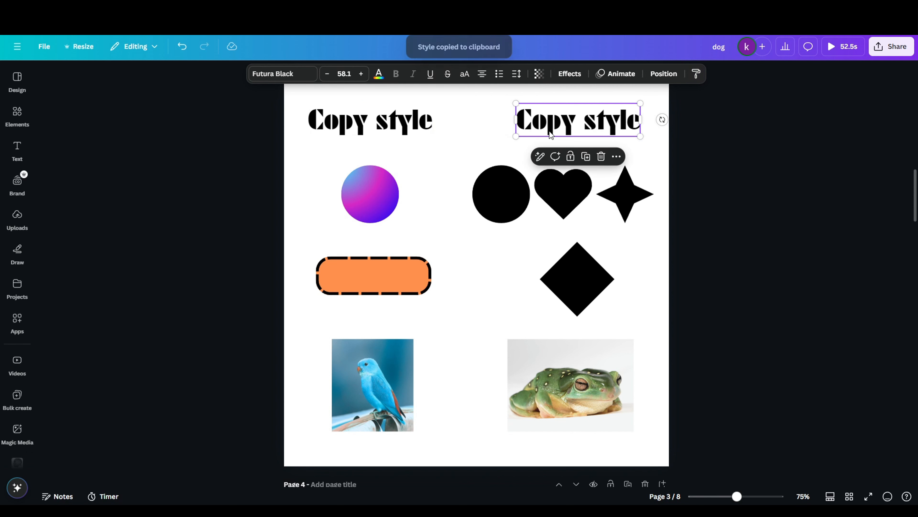
# Copy the gradient circle's style onto the black circle in the same row
pyautogui.click(381, 205)
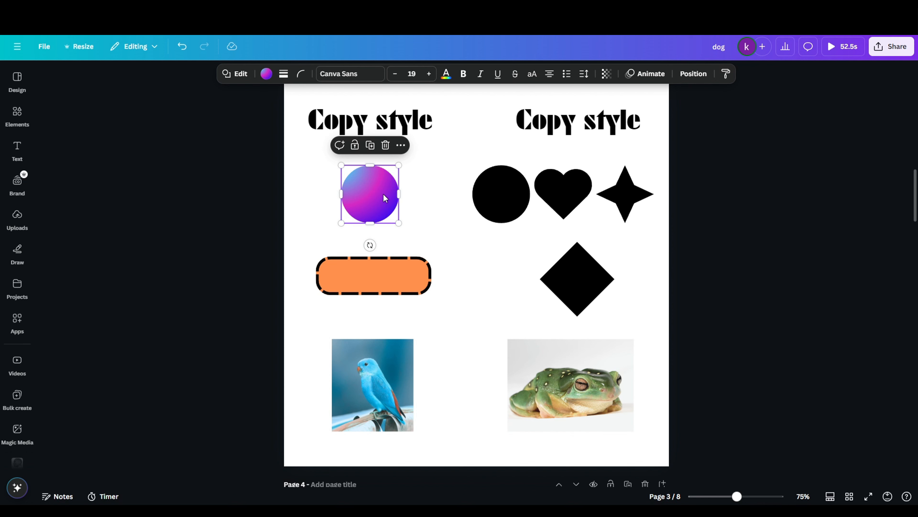
pyautogui.rightClick(391, 191)
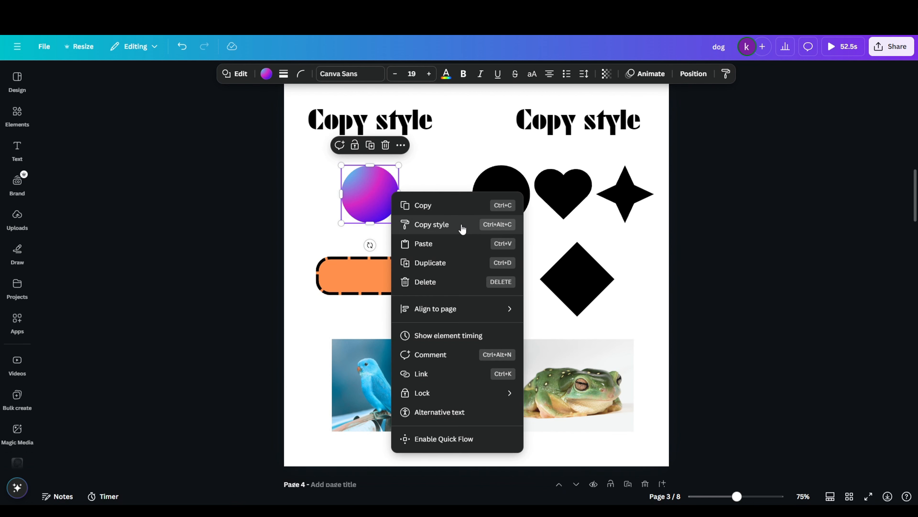
pyautogui.hotkey('ctrl', 'alt', 'c')
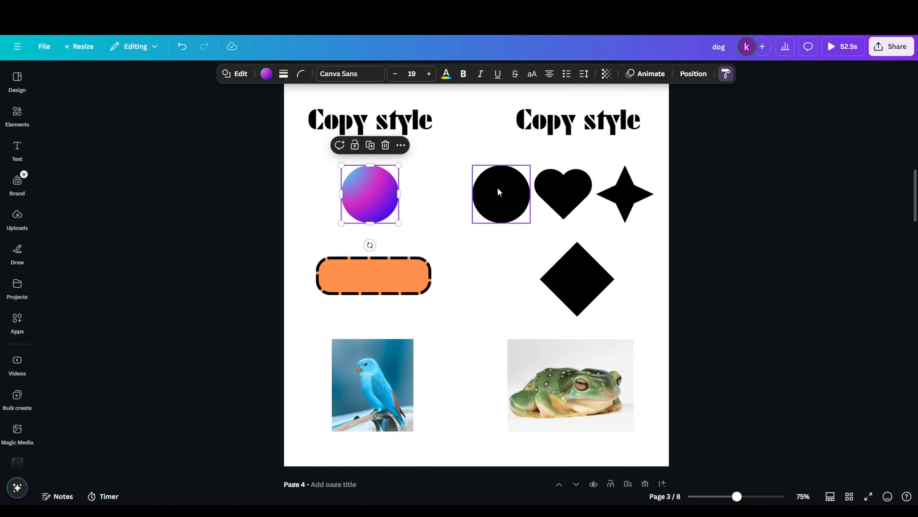
pyautogui.rightClick(491, 194)
pyautogui.click(564, 235)
# Copy the gradient circle's style onto the black heart and the black four-pointed star
pyautogui.click(370, 194)
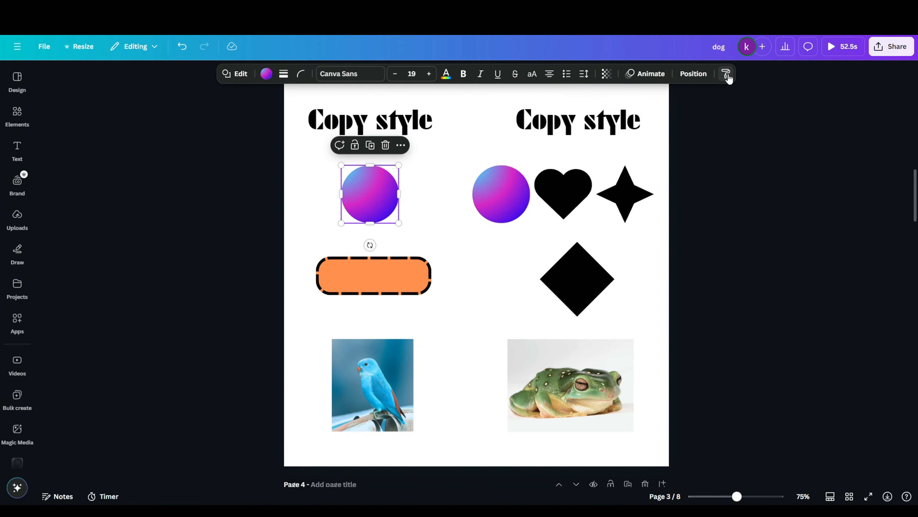
pyautogui.click(726, 74)
pyautogui.click(565, 197)
pyautogui.click(627, 195)
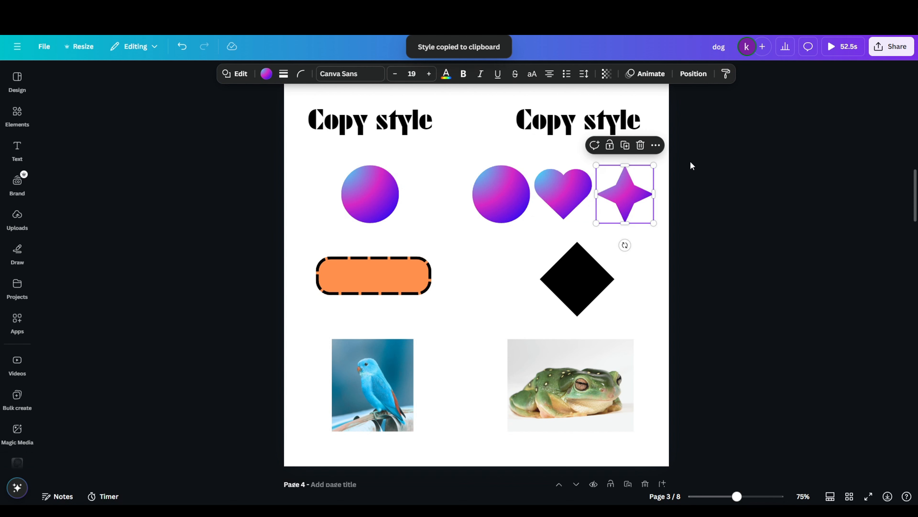
# Undo the gradient styling of the circle, heart and star
pyautogui.hotkey('ctrl', 'z')
pyautogui.hotkey('ctrl', 'z')
pyautogui.hotkey('ctrl', 'z')
pyautogui.click(697, 185)
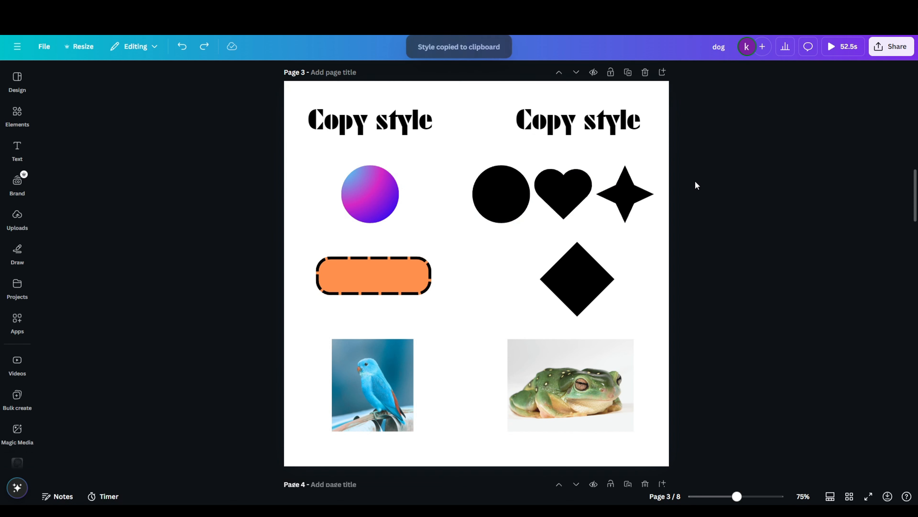
# Copy the gradient circle's style onto the black circle, heart and star in a single sweep
pyautogui.click(384, 192)
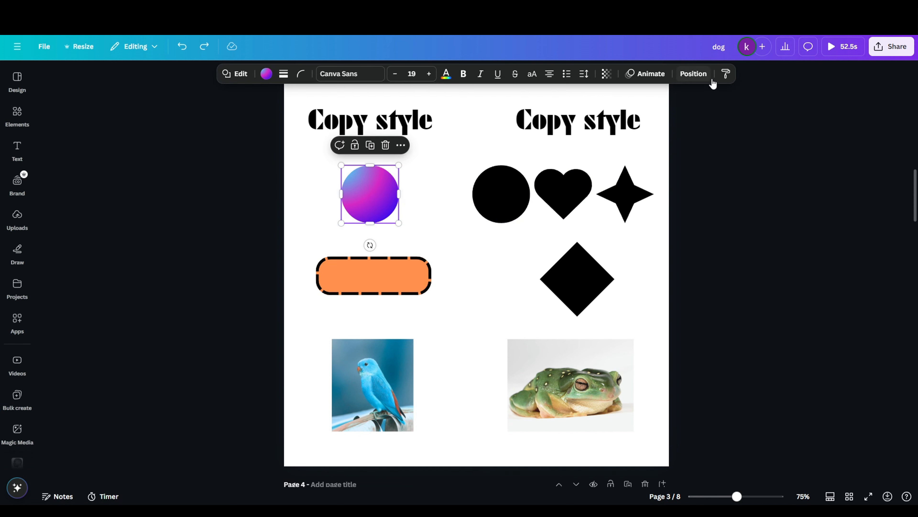
pyautogui.click(726, 78)
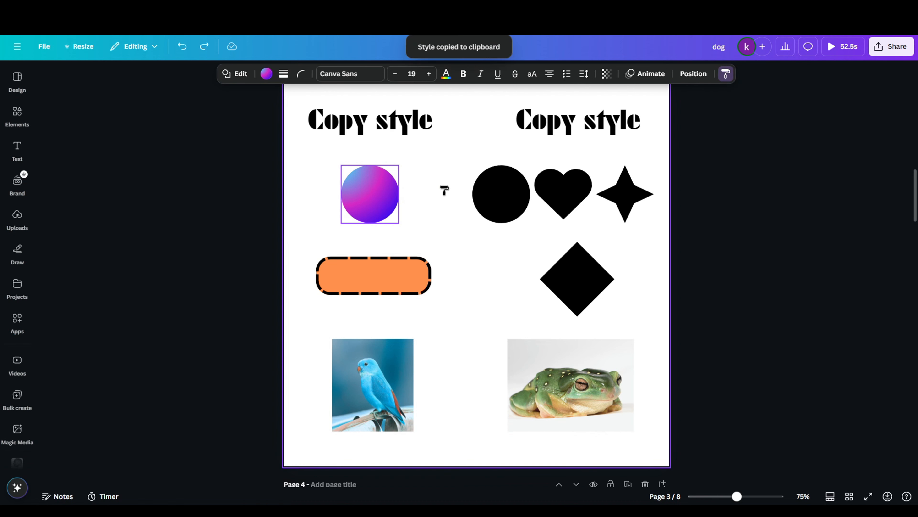
pyautogui.moveTo(445, 191); pyautogui.dragTo(543, 206)
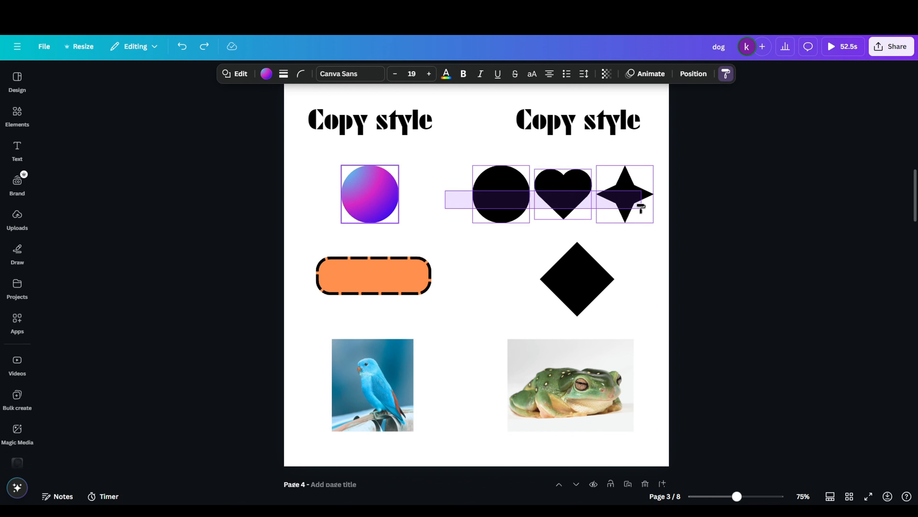
pyautogui.moveTo(642, 208); pyautogui.dragTo(642, 209)
pyautogui.click(722, 201)
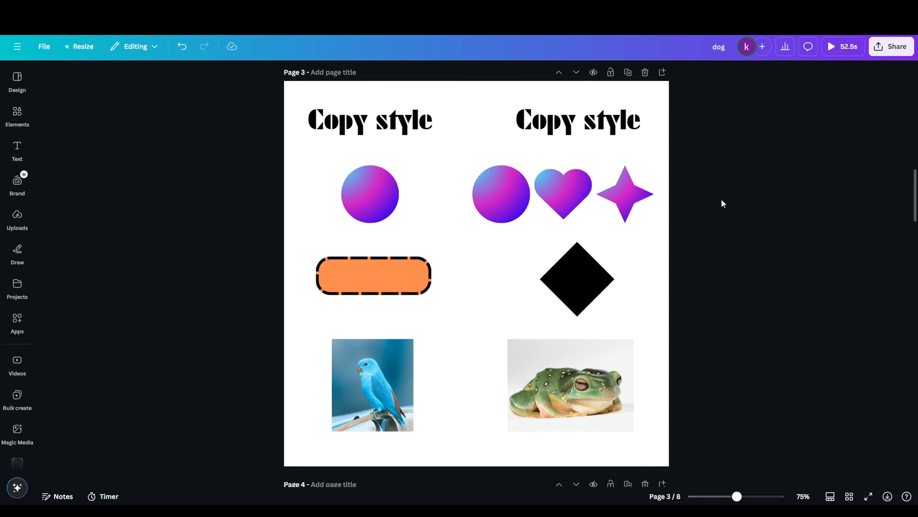
# Copy the orange rounded rectangle's fill, dashed border and corner rounding onto the black diamond
pyautogui.click(419, 277)
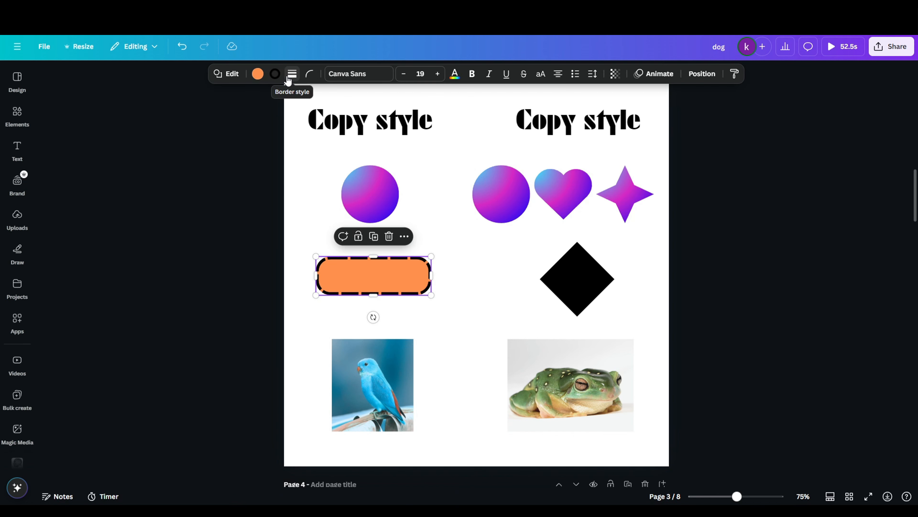
pyautogui.click(305, 78)
pyautogui.click(307, 80)
pyautogui.click(734, 78)
pyautogui.click(578, 286)
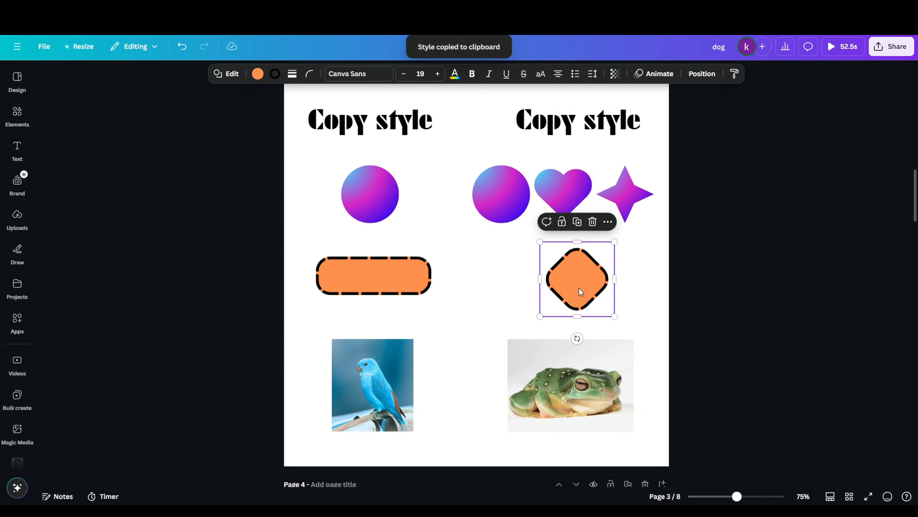
# Examine the blue bird photo's filter, light adjustments and the colour edit on its green tone
pyautogui.click(471, 398)
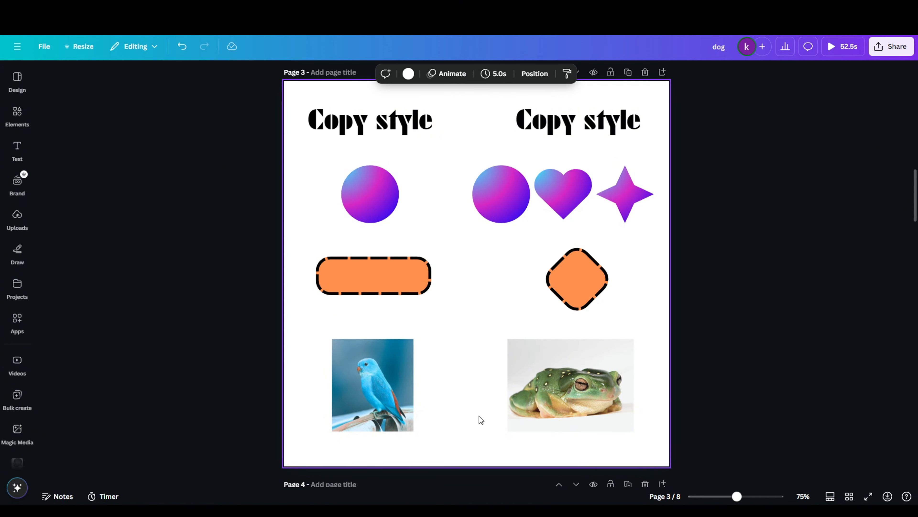
pyautogui.keyDown('ctrl'); pyautogui.scroll(5, 479, 416); pyautogui.keyUp('ctrl')
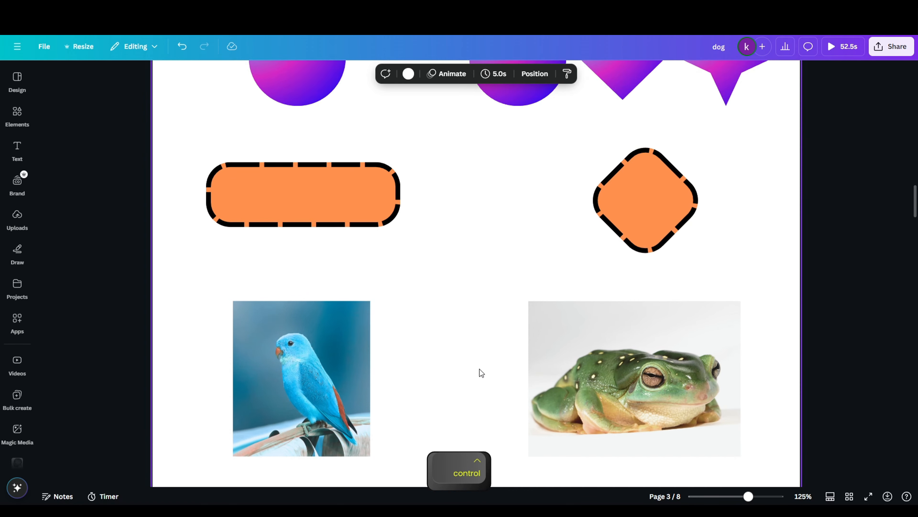
pyautogui.scroll(-3, 479, 369)
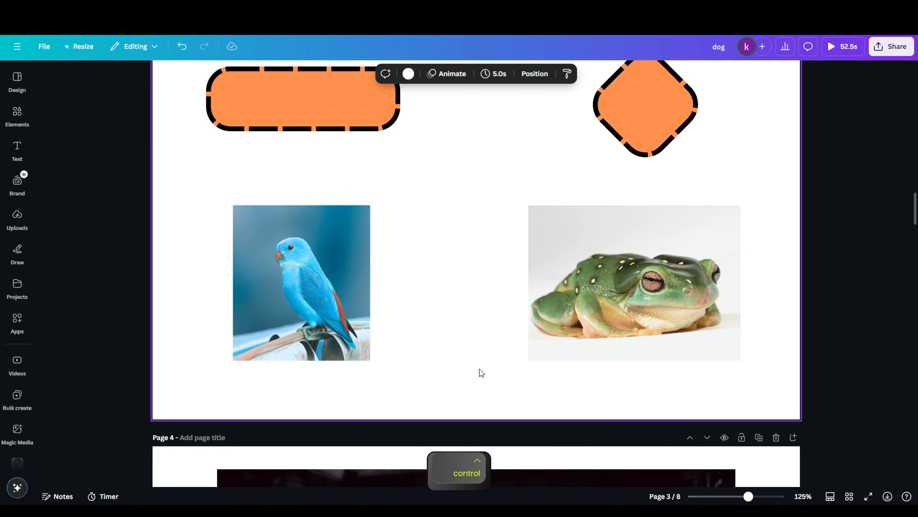
pyautogui.click(305, 269)
pyautogui.click(334, 73)
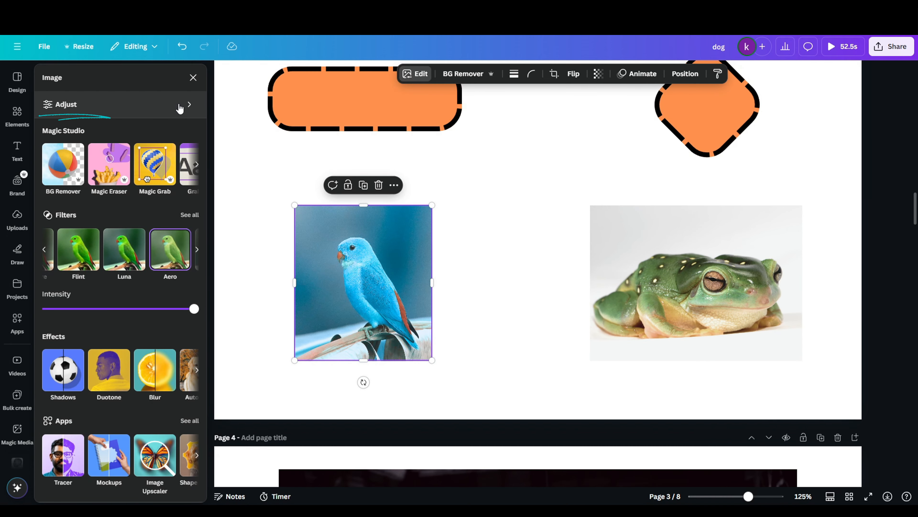
pyautogui.click(179, 105)
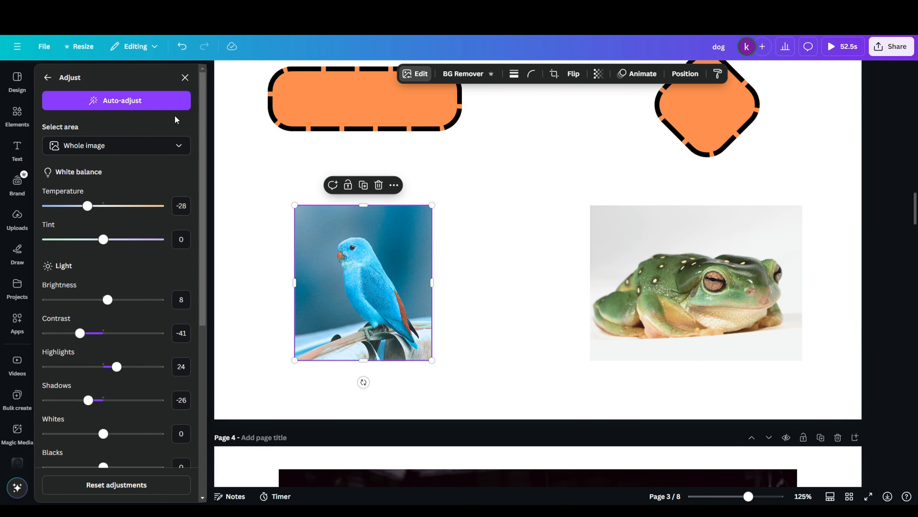
pyautogui.scroll(-6, 109, 307)
pyautogui.click(101, 366)
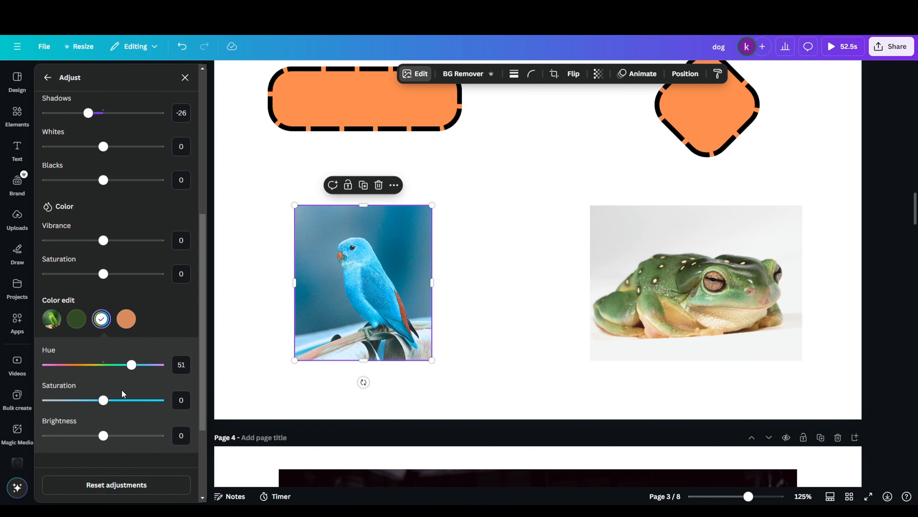
# Adjust the frog photo's green tone hue and its highlights, shadows, whites and blacks
pyautogui.click(662, 294)
pyautogui.moveTo(103, 364); pyautogui.dragTo(111, 366)
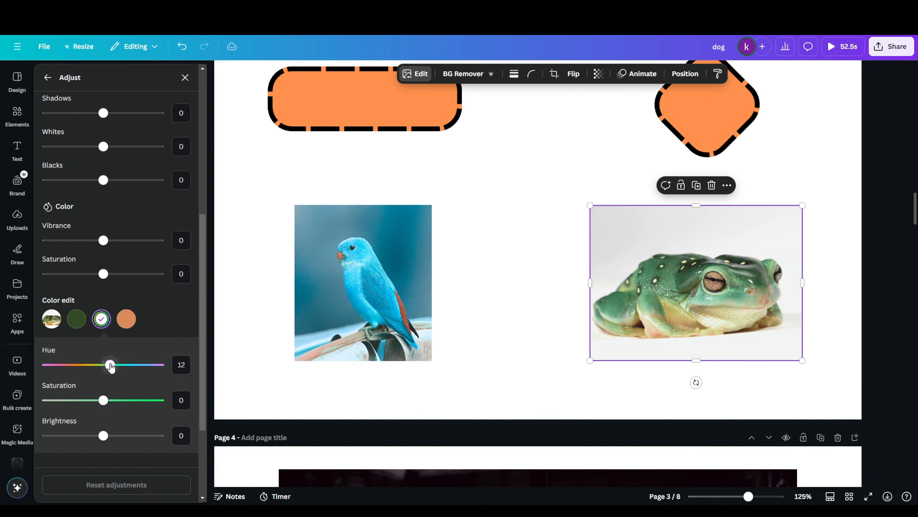
pyautogui.scroll(5, 115, 295)
pyautogui.moveTo(104, 268); pyautogui.dragTo(129, 268)
pyautogui.moveTo(103, 303); pyautogui.dragTo(84, 303)
pyautogui.moveTo(103, 336); pyautogui.dragTo(130, 336)
pyautogui.moveTo(103, 371); pyautogui.dragTo(119, 371)
# Copy the blue bird photo's style, with its filter and adjustments, onto the frog photo
pyautogui.click(362, 282)
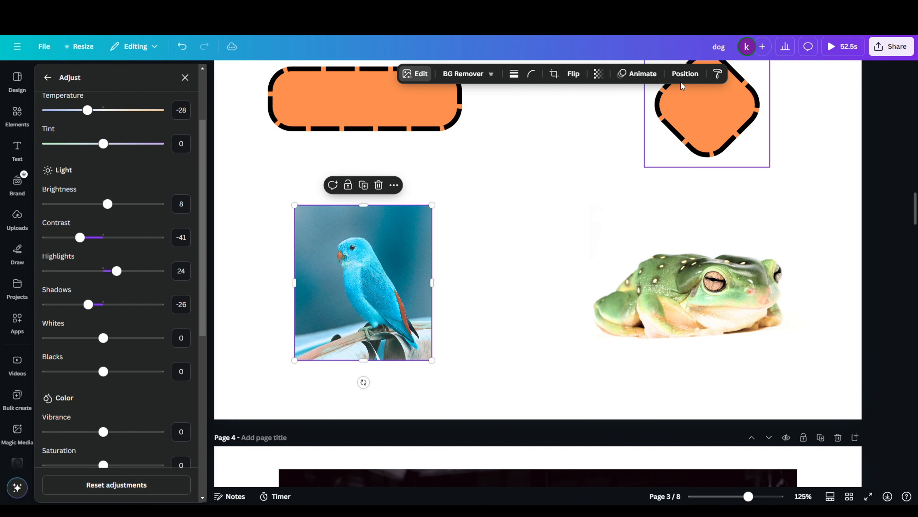
pyautogui.click(718, 76)
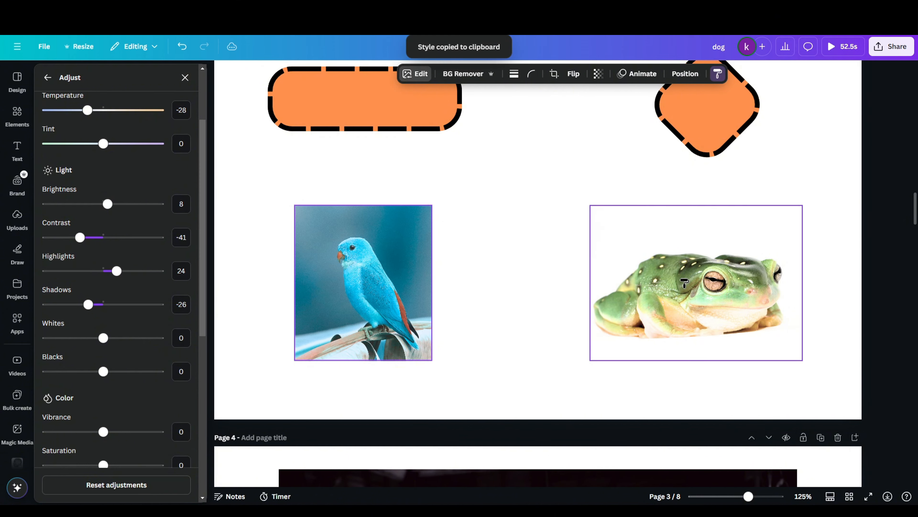
pyautogui.click(687, 287)
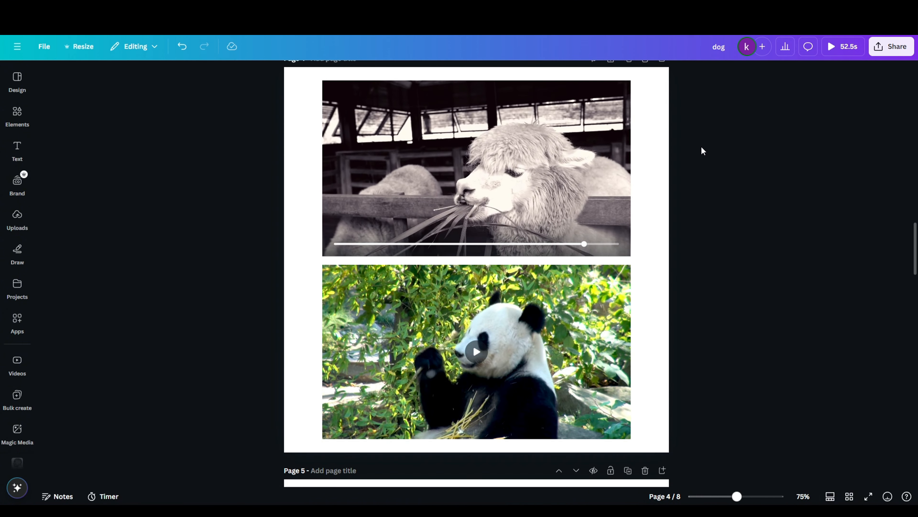
# Review the alpaca video's adjustments on page 4 and copy its style onto the panda video
pyautogui.click(576, 190)
pyautogui.click(171, 105)
pyautogui.scroll(-4, 171, 228)
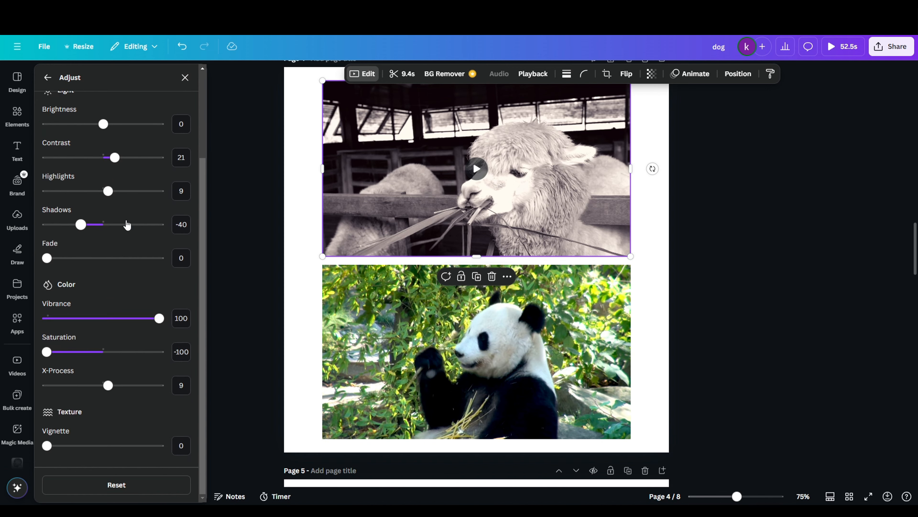
pyautogui.scroll(4, 82, 184)
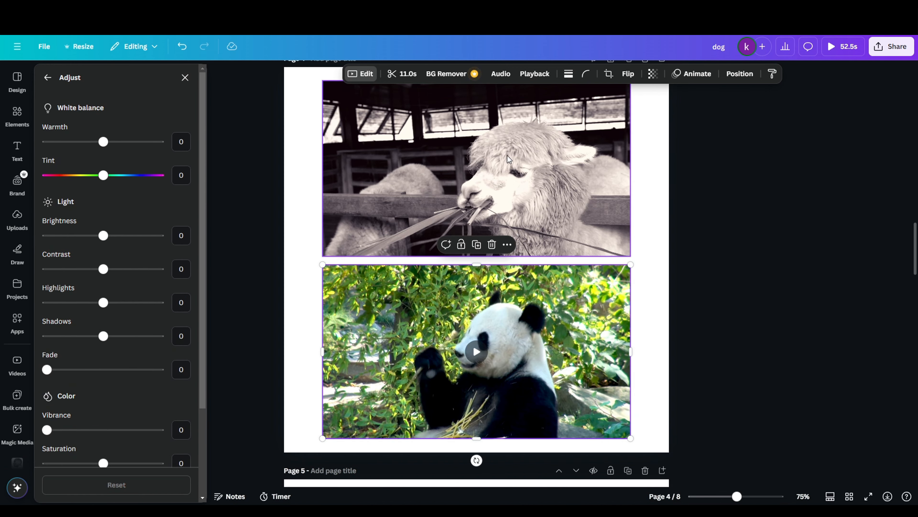
pyautogui.click(771, 76)
pyautogui.click(611, 347)
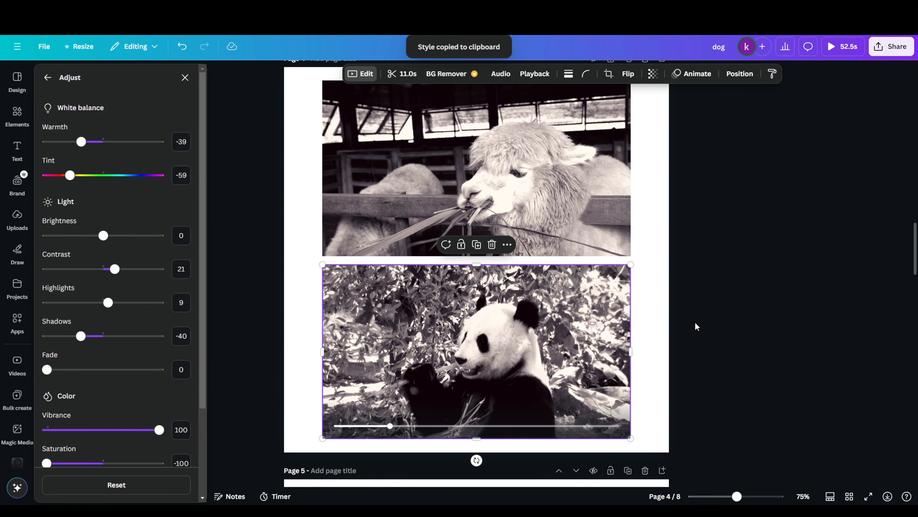
# Set the alpaca video's playback speed to 0.25
pyautogui.click(404, 76)
pyautogui.hotkey('ctrl', 'z')
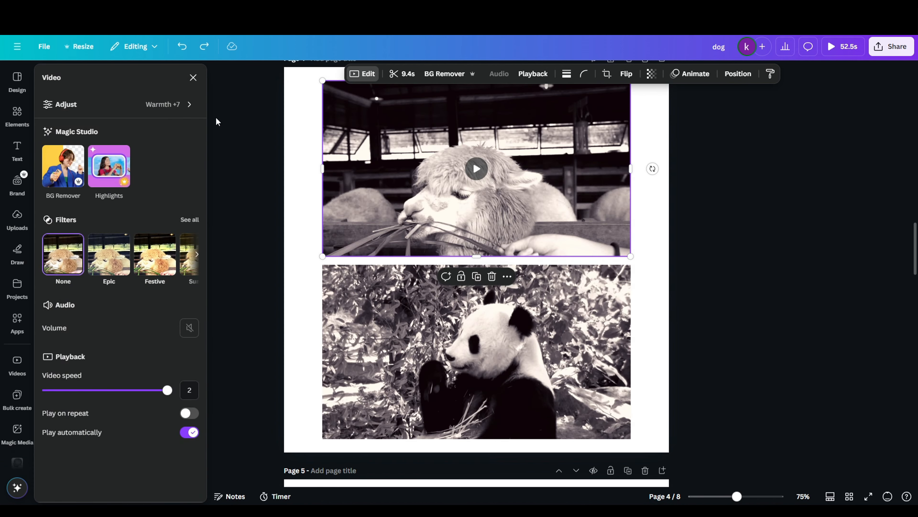
pyautogui.click(143, 105)
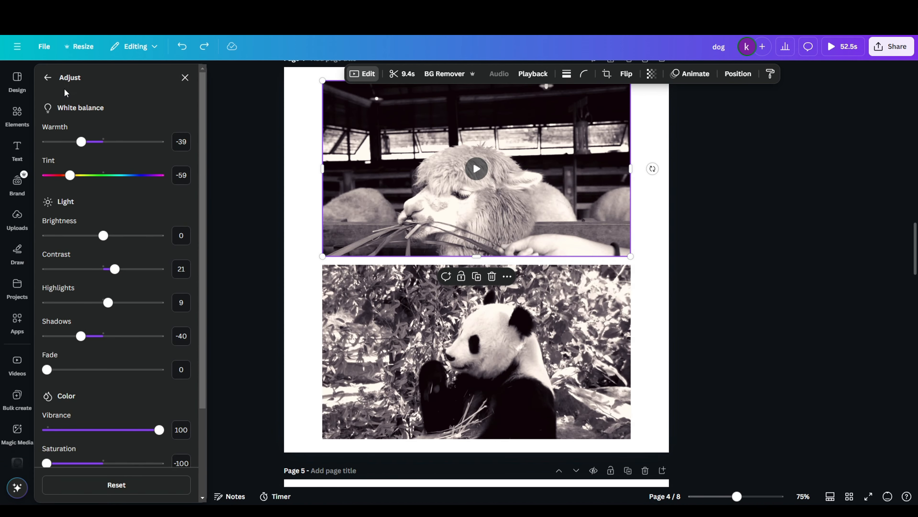
pyautogui.click(48, 77)
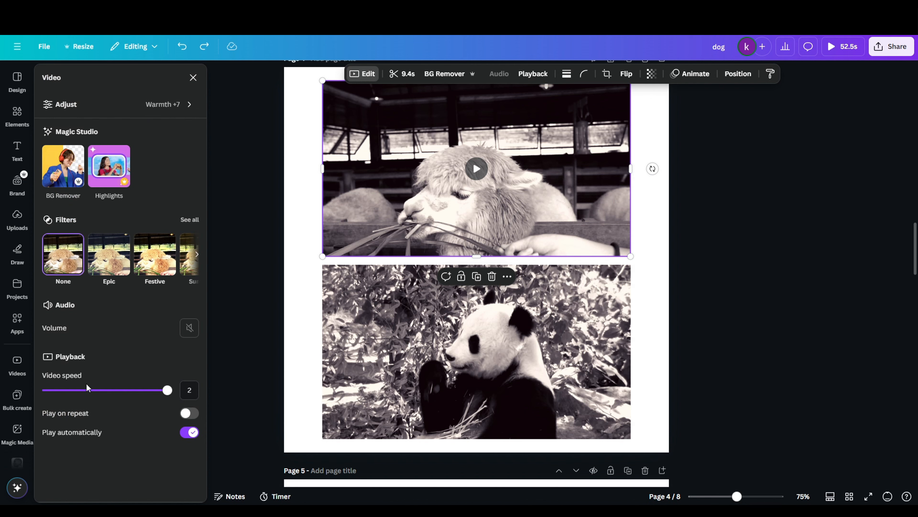
pyautogui.moveTo(167, 390); pyautogui.dragTo(45, 390)
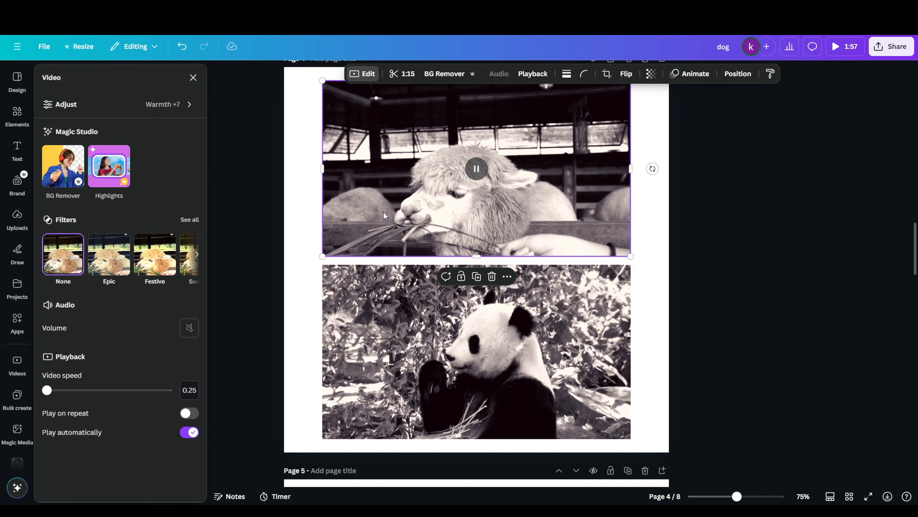
# Copy the slowed alpaca video's style onto the panda video and play the panda clip to check its speed
pyautogui.hotkey('ctrl', 'alt', 'c')
pyautogui.click(537, 357)
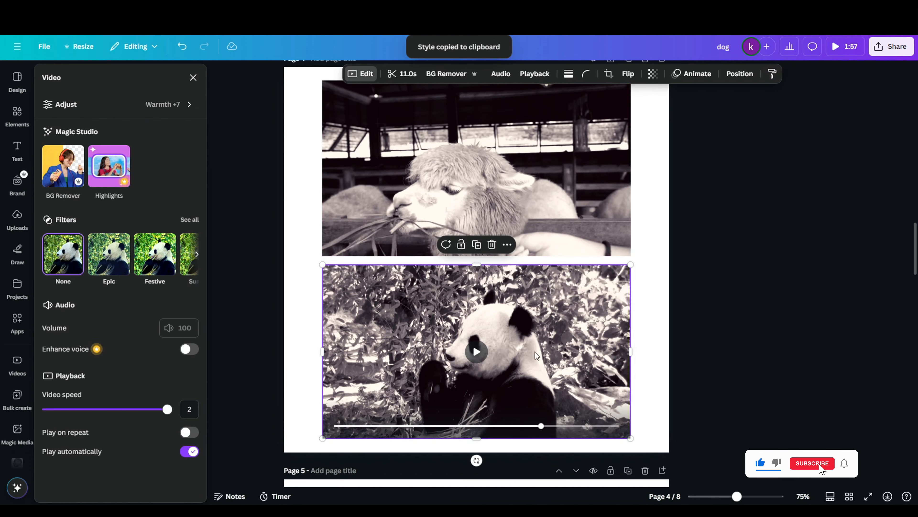
pyautogui.click(477, 352)
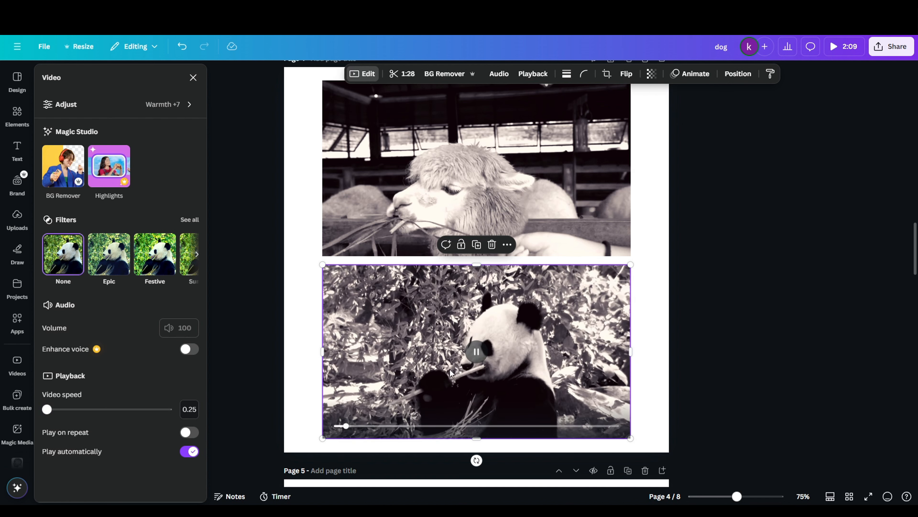
pyautogui.click(479, 352)
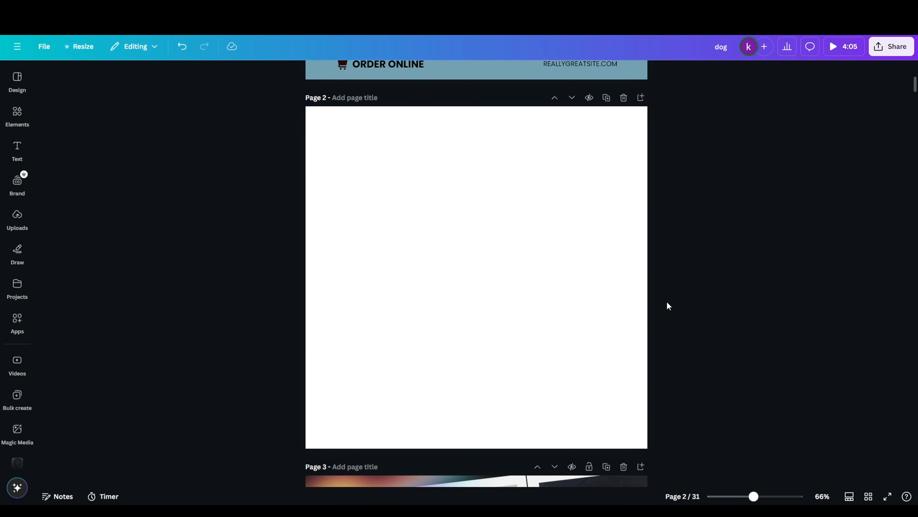
# Add a line to the blank page 2 and stretch its end, both locked to the horizontal and at a free angle
pyautogui.press('l')
pyautogui.moveTo(485, 300); pyautogui.dragTo(404, 256)
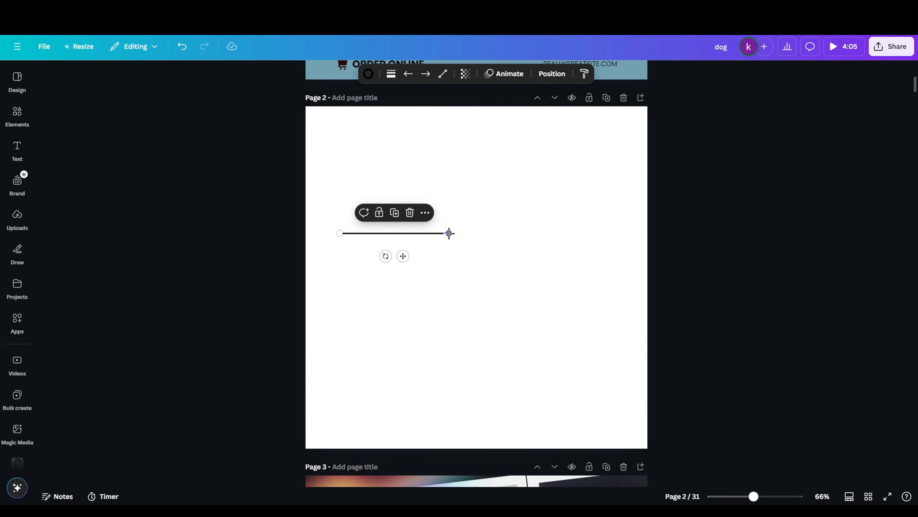
pyautogui.moveTo(470, 233); pyautogui.dragTo(532, 233)
pyautogui.press('shift')
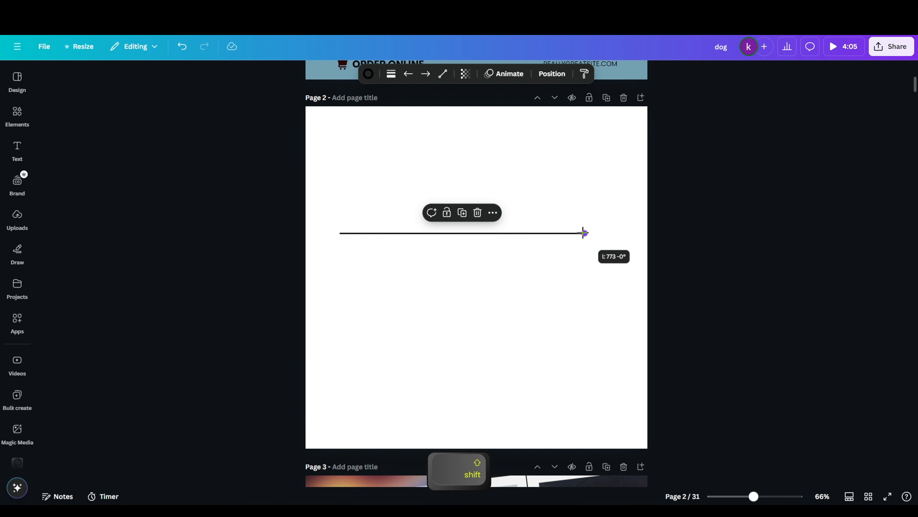
pyautogui.moveTo(580, 258); pyautogui.dragTo(556, 240)
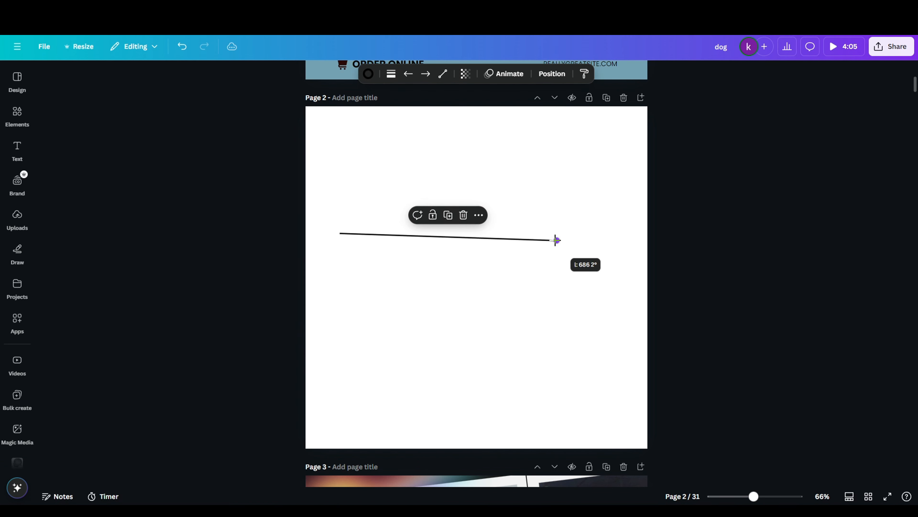
# Move the line toward the middle of the page and resize it symmetrically about its own centre
pyautogui.moveTo(455, 258); pyautogui.dragTo(482, 268)
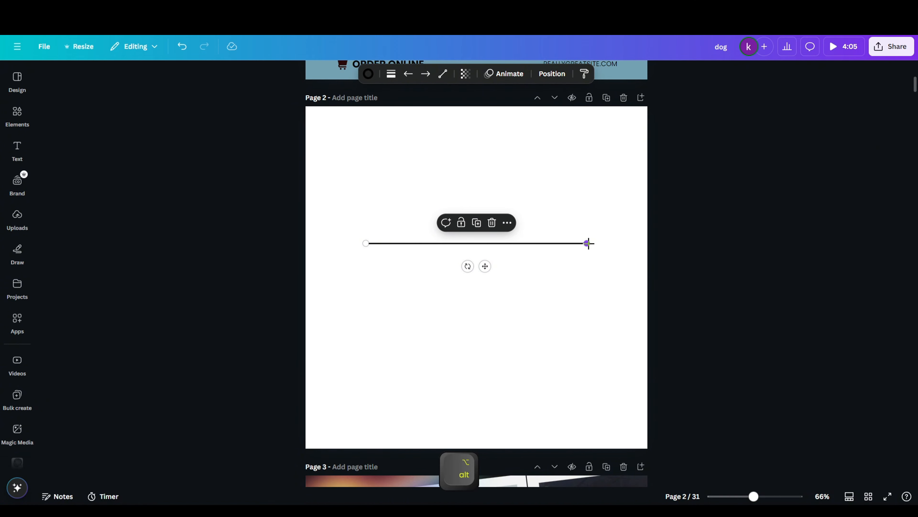
pyautogui.moveTo(589, 243); pyautogui.dragTo(381, 243)
pyautogui.click(479, 337)
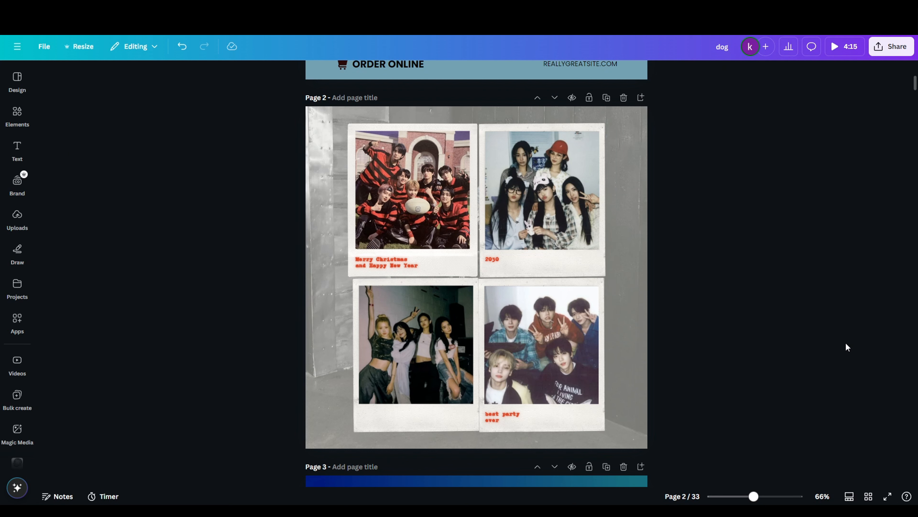
# Try swapping the two lower polaroid photos on page 2 by moving each one manually and bringing the moved girl-group photo to the front
pyautogui.click(418, 335)
pyautogui.moveTo(413, 346); pyautogui.dragTo(535, 235)
pyautogui.rightClick(561, 203)
pyautogui.moveTo(607, 300)
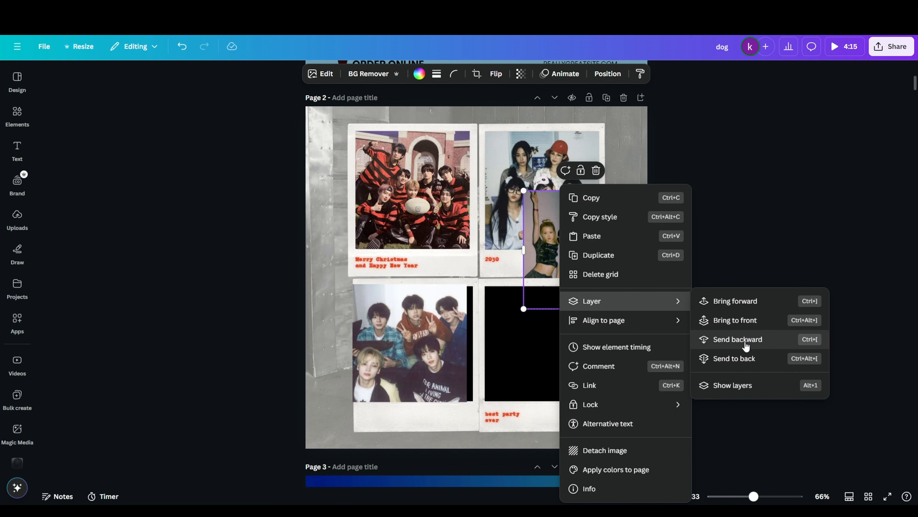
pyautogui.click(735, 320)
pyautogui.moveTo(578, 289); pyautogui.dragTo(564, 357)
pyautogui.moveTo(436, 328); pyautogui.dragTo(442, 328)
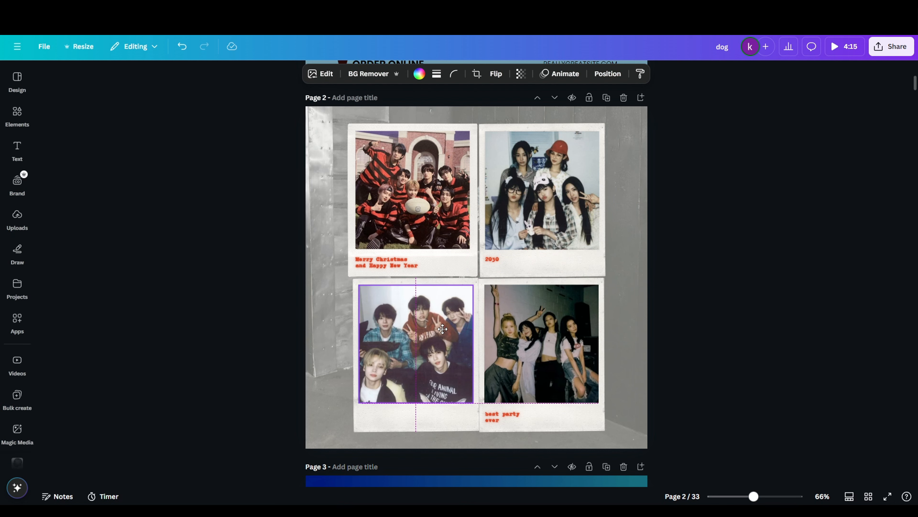
# Undo the manual moves and layer change on the two lower polaroid photos
pyautogui.hotkey('ctrl', 'z')
pyautogui.hotkey('ctrl', 'z')
pyautogui.hotkey('ctrl', 'z')
pyautogui.hotkey('ctrl', 'z')
pyautogui.hotkey('ctrl', 'z')
pyautogui.hotkey('ctrl', 'z')
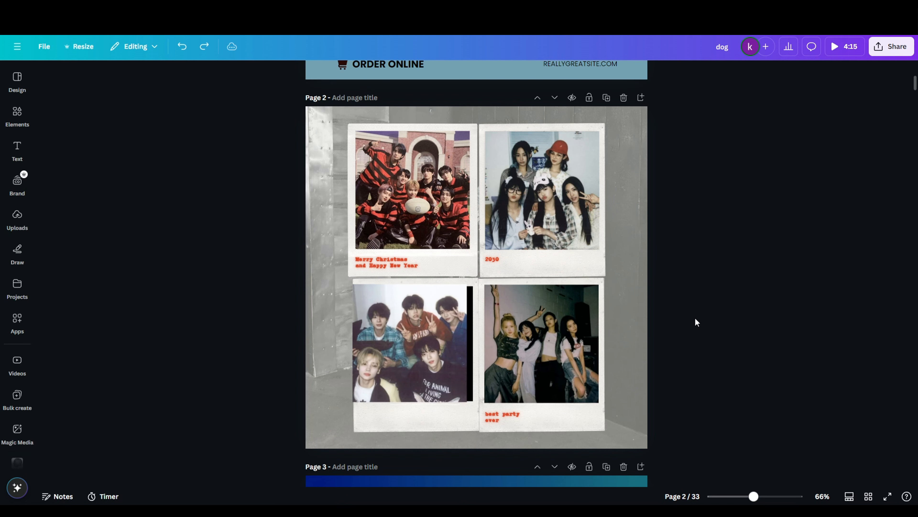
pyautogui.hotkey('ctrl', 'y')
pyautogui.hotkey('ctrl', 'y')
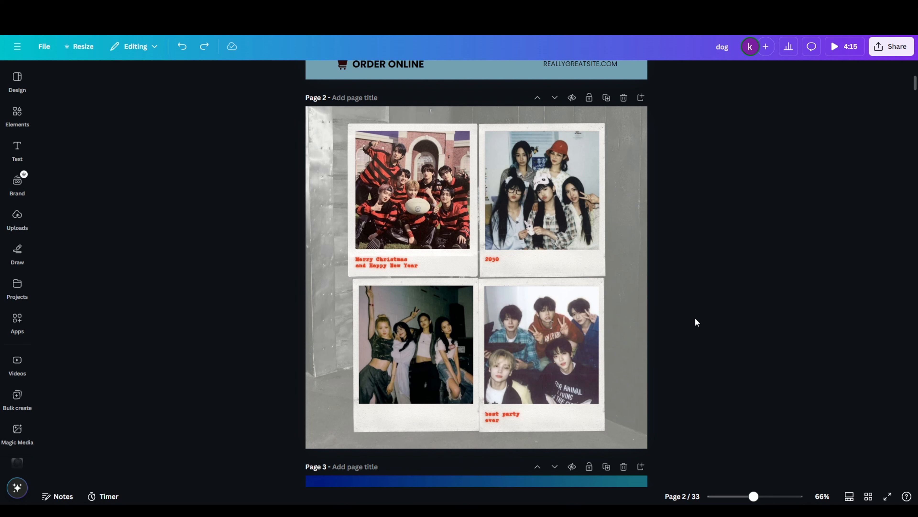
# Select both lower polaroid photos together and swap their positions using the centre swap handle
pyautogui.click(427, 343)
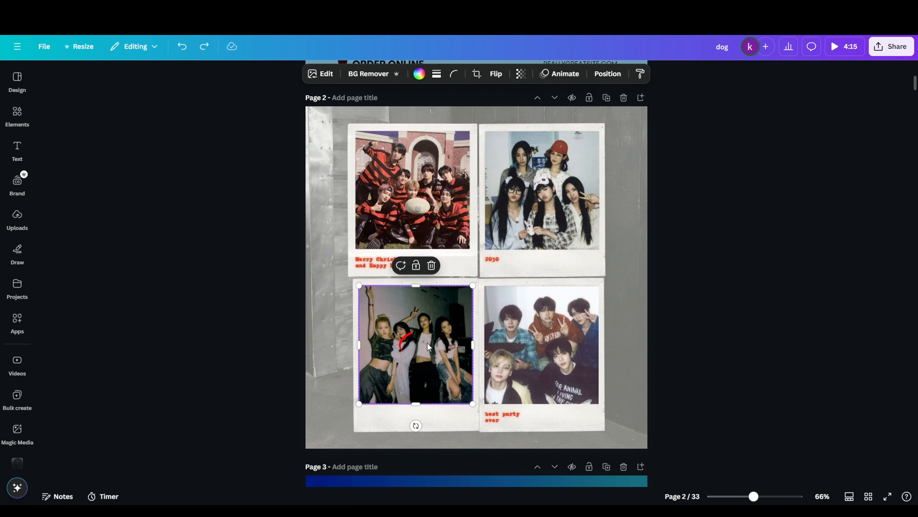
pyautogui.keyDown('shift'); pyautogui.click(540, 343); pyautogui.keyUp('shift')
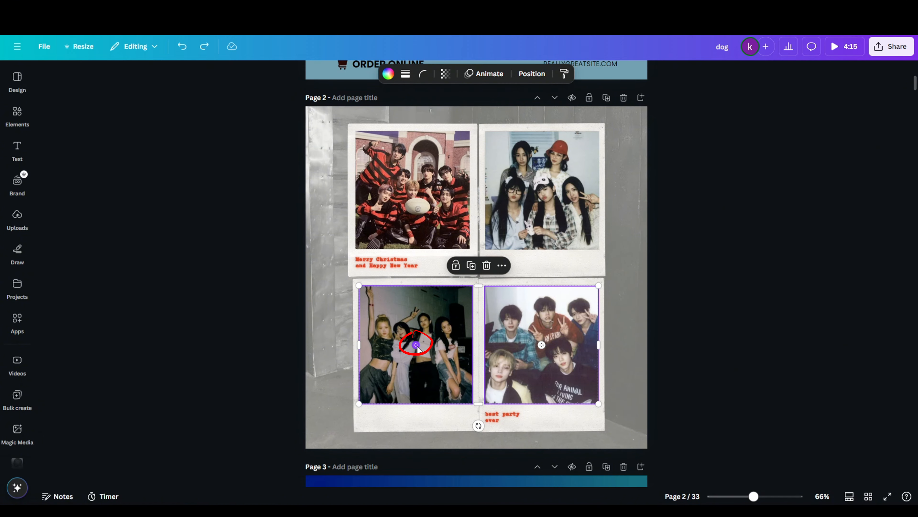
pyautogui.moveTo(419, 349); pyautogui.dragTo(542, 345)
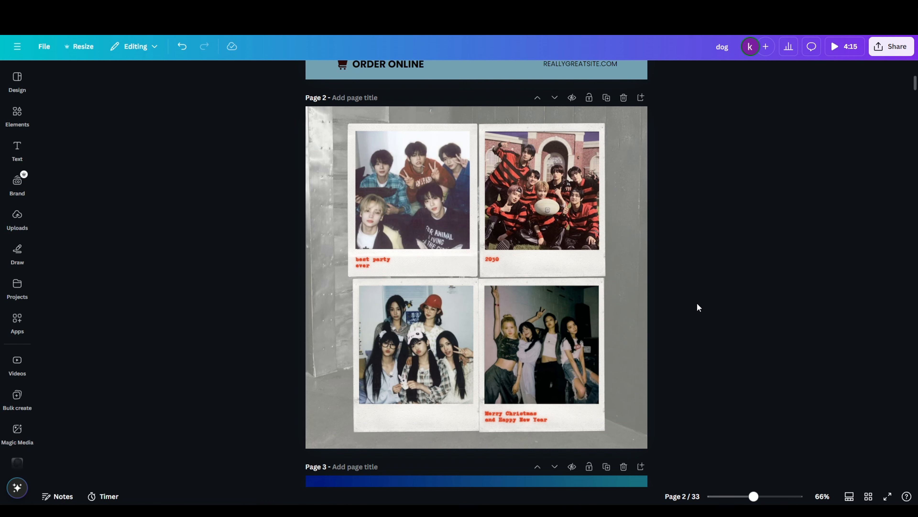
# In the page 3 match schedule, swap the team name WARDIERE on 23 October with SHODWE on 30 October
pyautogui.scroll(-10, 697, 299)
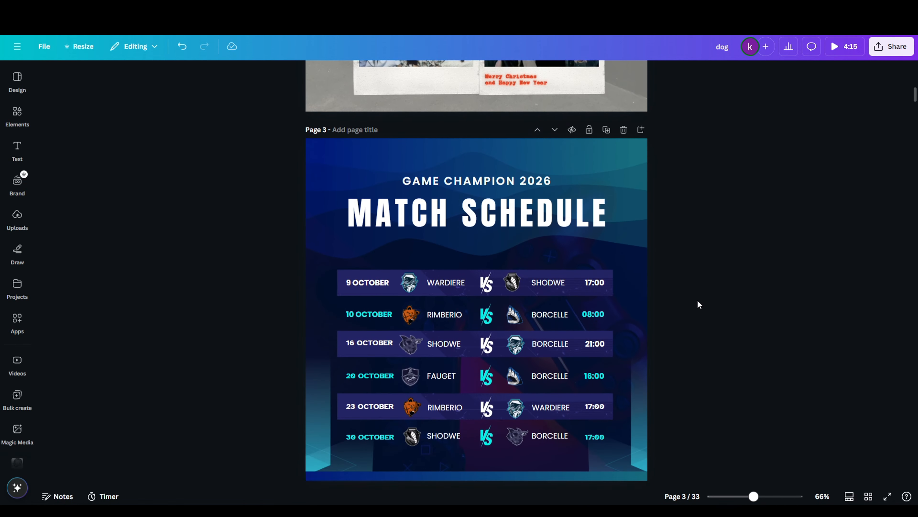
pyautogui.scroll(1, 697, 299)
pyautogui.scroll(-1, 698, 299)
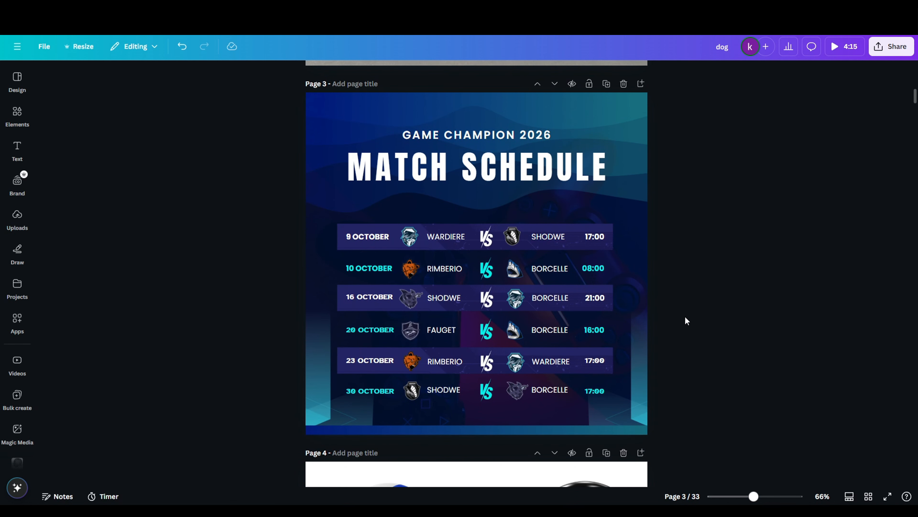
pyautogui.click(462, 390)
pyautogui.keyDown('shift'); pyautogui.click(547, 362); pyautogui.keyUp('shift')
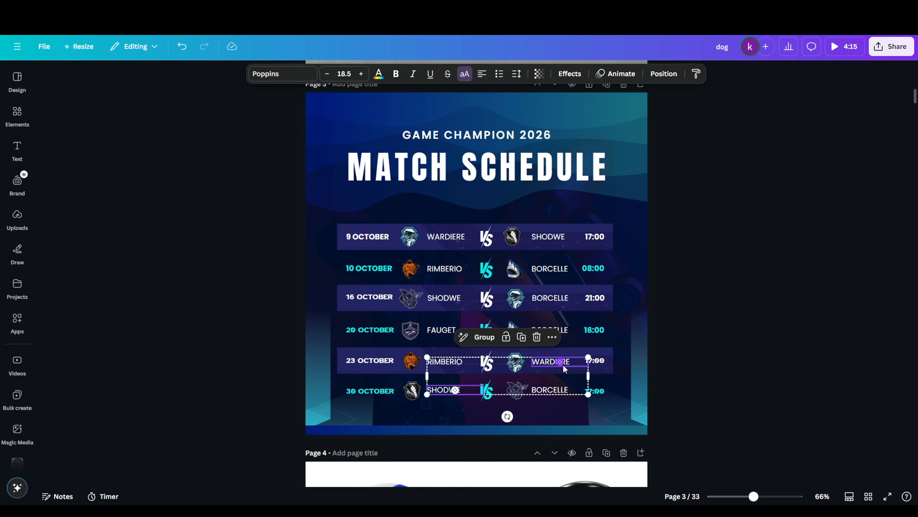
pyautogui.moveTo(560, 365); pyautogui.dragTo(533, 370)
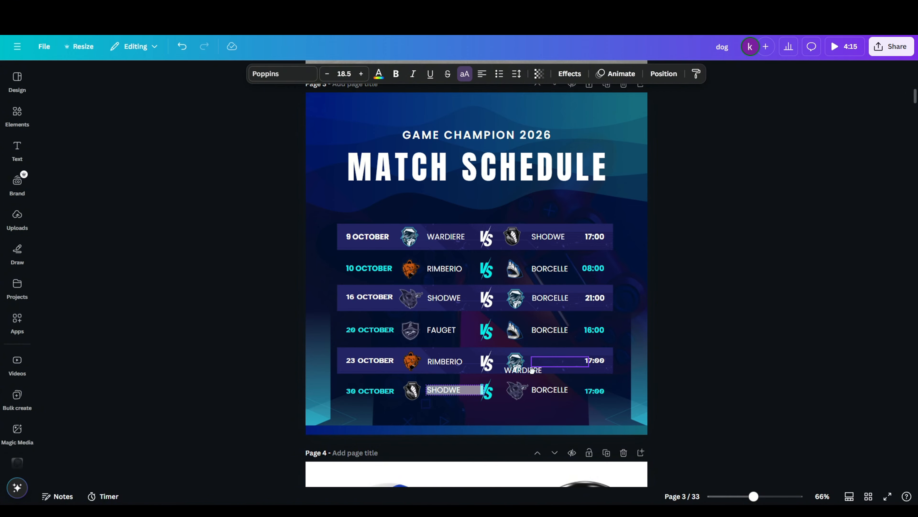
pyautogui.moveTo(457, 390); pyautogui.dragTo(424, 390)
# Swap the SHODWE logo in the 30 October row with the WARDIERE logo in the 23 October row
pyautogui.click(412, 390)
pyautogui.keyDown('shift'); pyautogui.click(515, 362); pyautogui.keyUp('shift')
pyautogui.moveTo(520, 363); pyautogui.dragTo(520, 363)
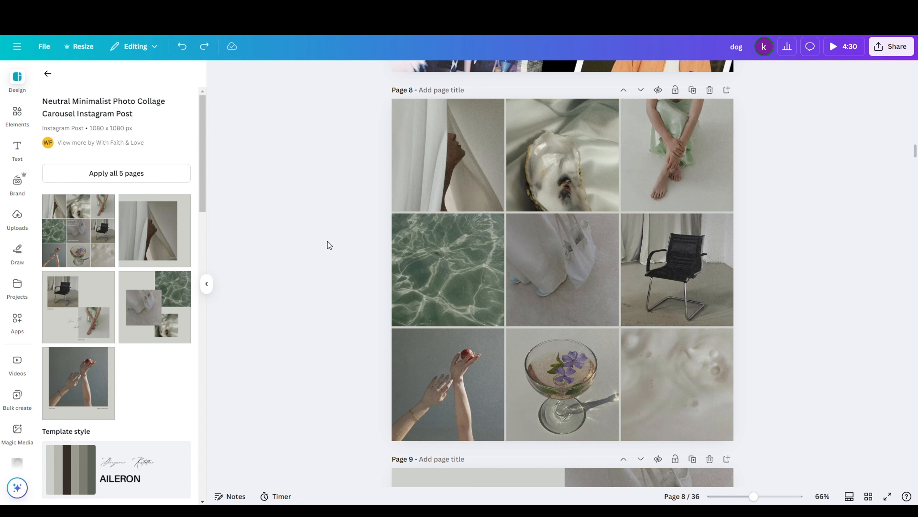
# Select all nine page 8 collage photos and swap the hands with the bag, the chair with the curtain, and the pale texture with the seated legs
pyautogui.moveTo(339, 165); pyautogui.dragTo(705, 378)
pyautogui.moveTo(448, 386); pyautogui.dragTo(563, 270)
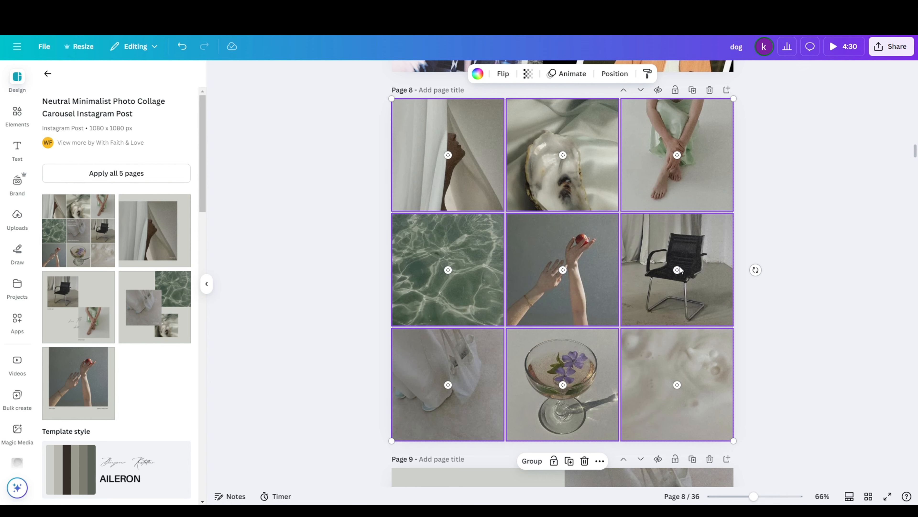
pyautogui.moveTo(678, 269); pyautogui.dragTo(448, 154)
pyautogui.moveTo(668, 389); pyautogui.dragTo(676, 150)
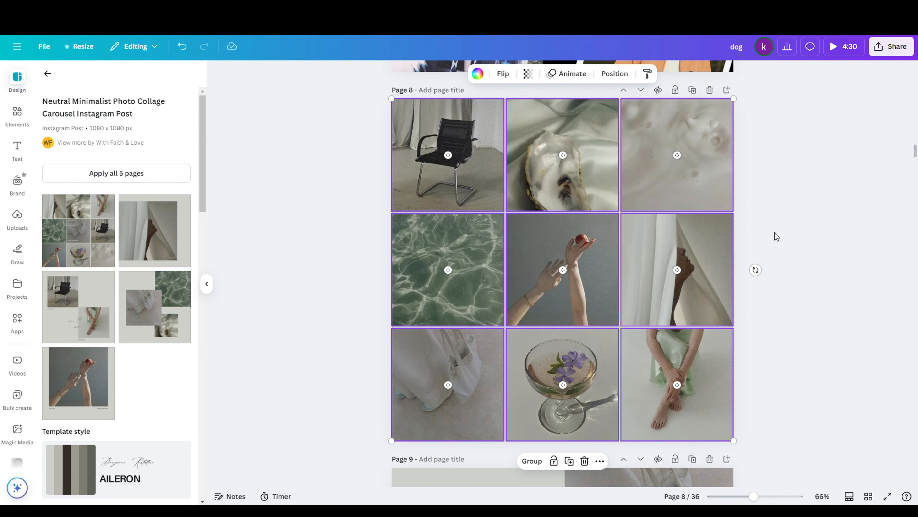
pyautogui.click(775, 233)
# On page 9, select the green water and bag photos together and swap their positions
pyautogui.scroll(-5, 778, 290)
pyautogui.scroll(-1, 778, 290)
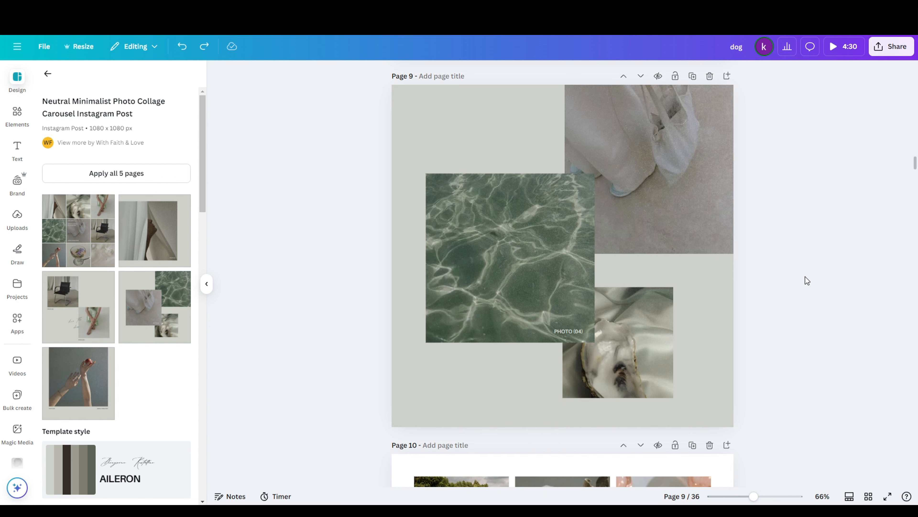
pyautogui.click(486, 248)
pyautogui.keyDown('shift'); pyautogui.click(610, 212); pyautogui.keyUp('shift')
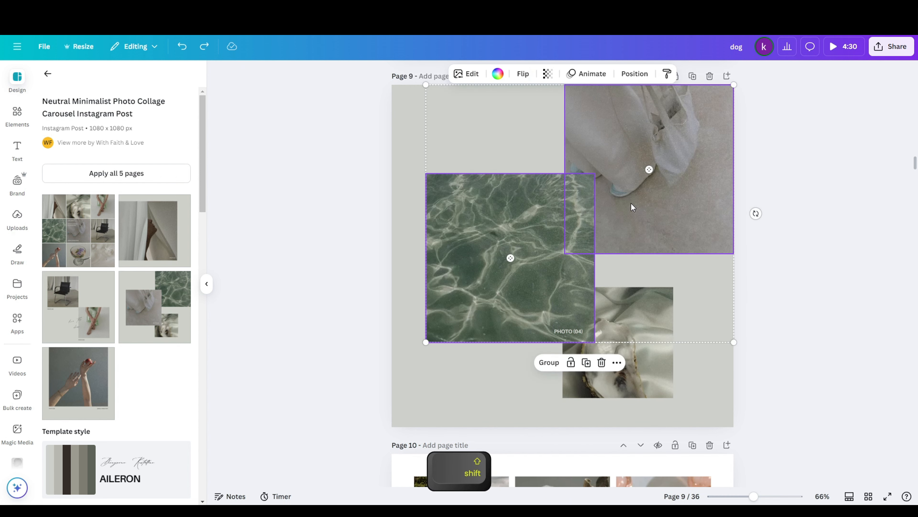
pyautogui.moveTo(650, 169); pyautogui.dragTo(507, 258)
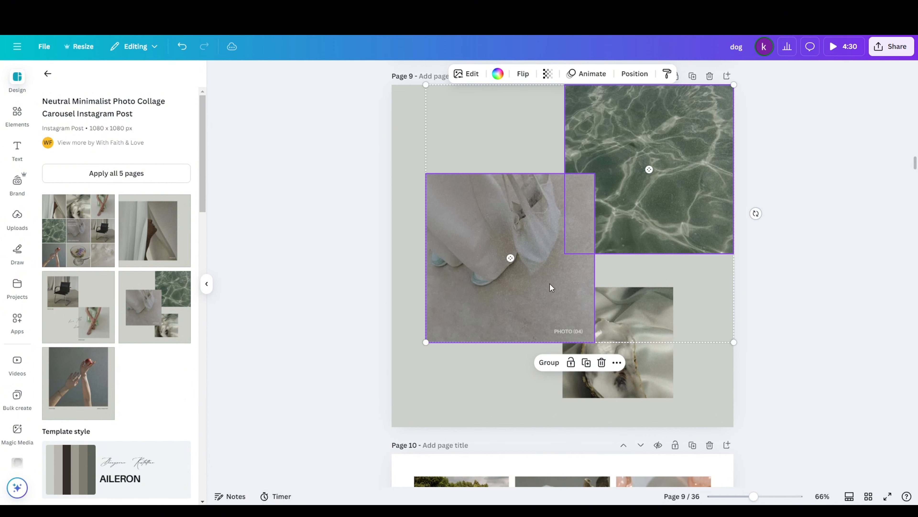
# Select the bag and oyster shell photos together on page 9 and swap their positions
pyautogui.click(618, 312)
pyautogui.keyDown('shift'); pyautogui.click(516, 273); pyautogui.keyUp('shift')
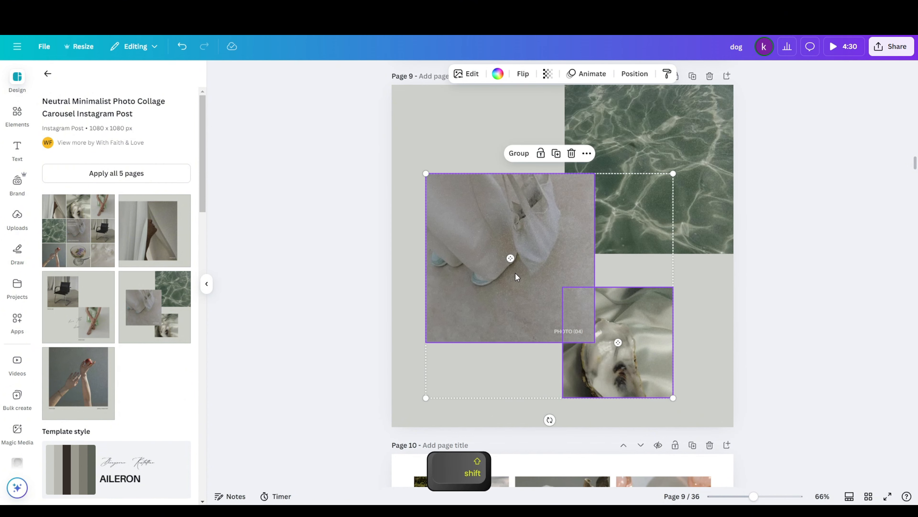
pyautogui.hotkey('ctrl', 'z')
pyautogui.hotkey('ctrl', 'z')
pyautogui.hotkey('ctrl', 'z')
pyautogui.hotkey('ctrl', 'z')
pyautogui.hotkey('ctrl', 'z')
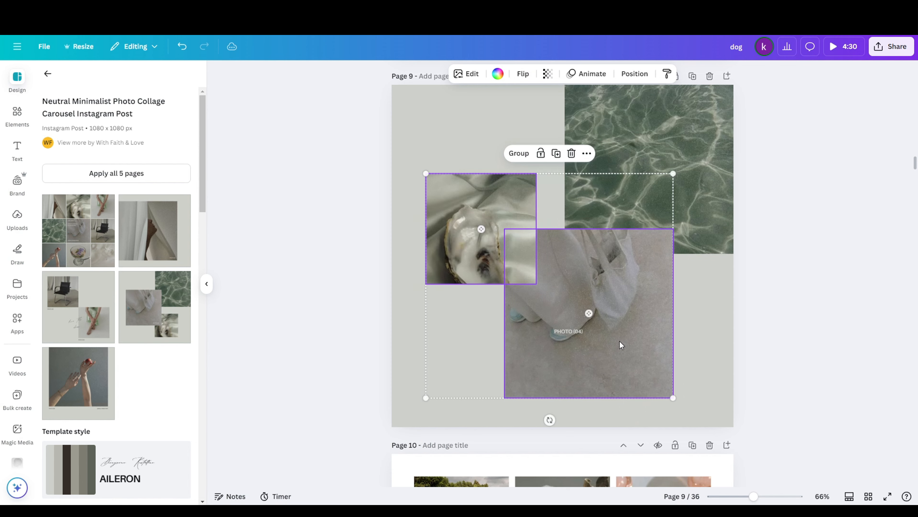
pyautogui.click(513, 286)
pyautogui.keyDown('shift'); pyautogui.click(686, 274); pyautogui.keyUp('shift')
pyautogui.moveTo(375, 193); pyautogui.dragTo(600, 318)
pyautogui.click(777, 253)
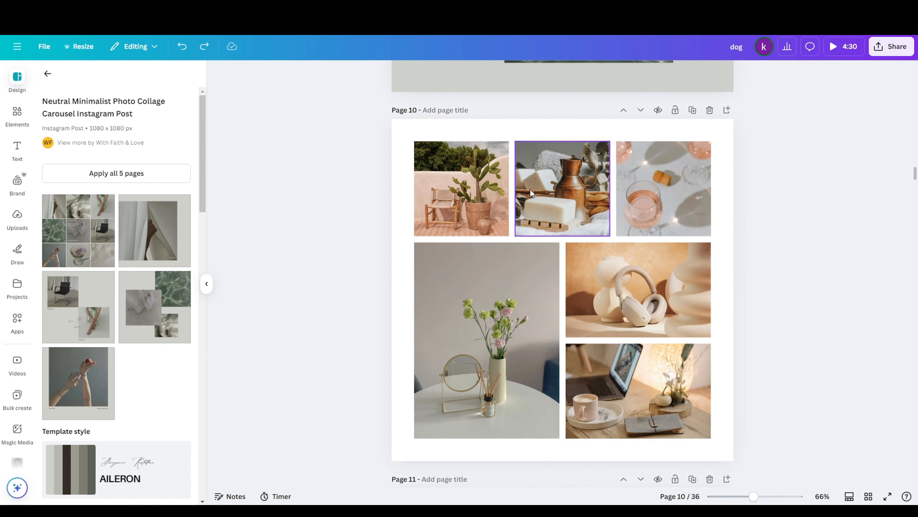
# Try swapping the soap and copper jug photo with the drinks photo in the page 10 collage
pyautogui.click(563, 197)
pyautogui.keyDown('shift'); pyautogui.click(507, 286); pyautogui.keyUp('shift')
pyautogui.keyDown('shift'); pyautogui.click(631, 293); pyautogui.keyUp('shift')
pyautogui.hotkey('ctrl', 'z')
pyautogui.hotkey('ctrl', 'shift', 'z')
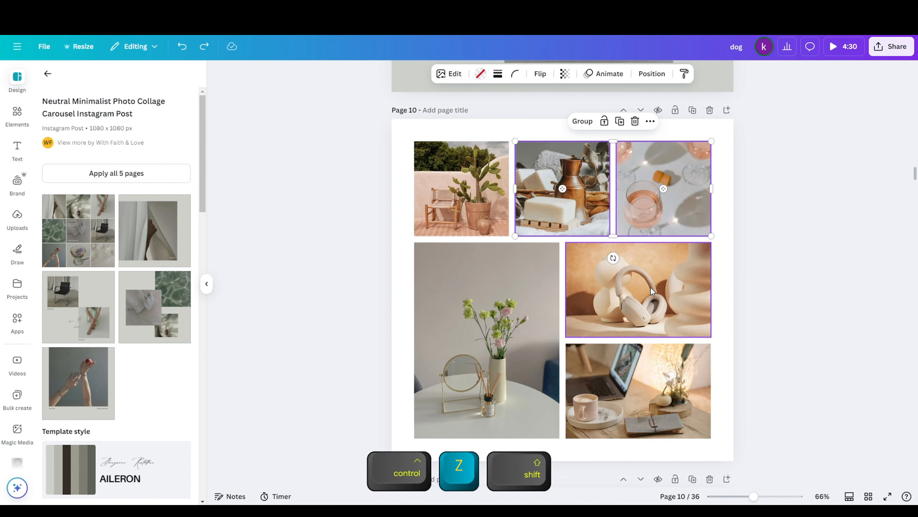
pyautogui.click(494, 211)
# Try rearranging the drinks, headphones and laptop photos on page 10 by selecting all three together and swapping them, and undo it
pyautogui.click(641, 205)
pyautogui.keyDown('shift'); pyautogui.click(662, 268); pyautogui.keyUp('shift')
pyautogui.keyDown('shift'); pyautogui.click(639, 390); pyautogui.keyUp('shift')
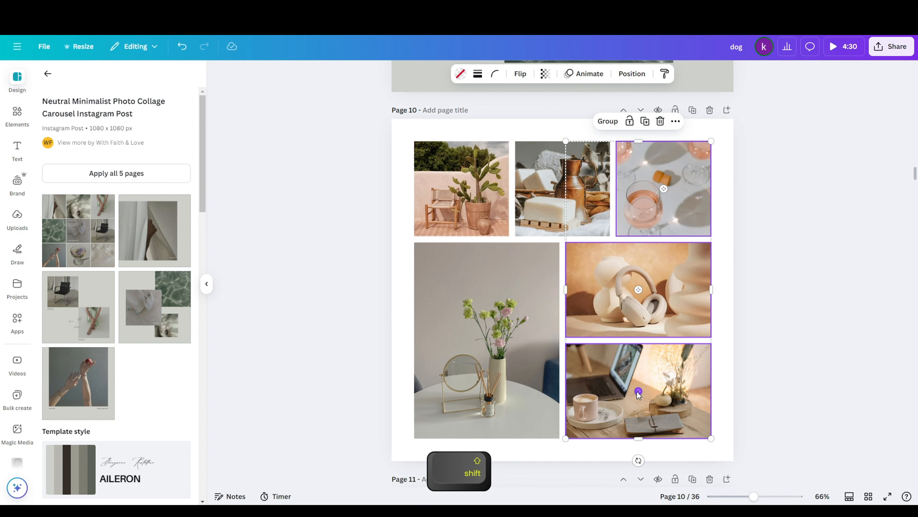
pyautogui.moveTo(662, 204); pyautogui.dragTo(641, 189)
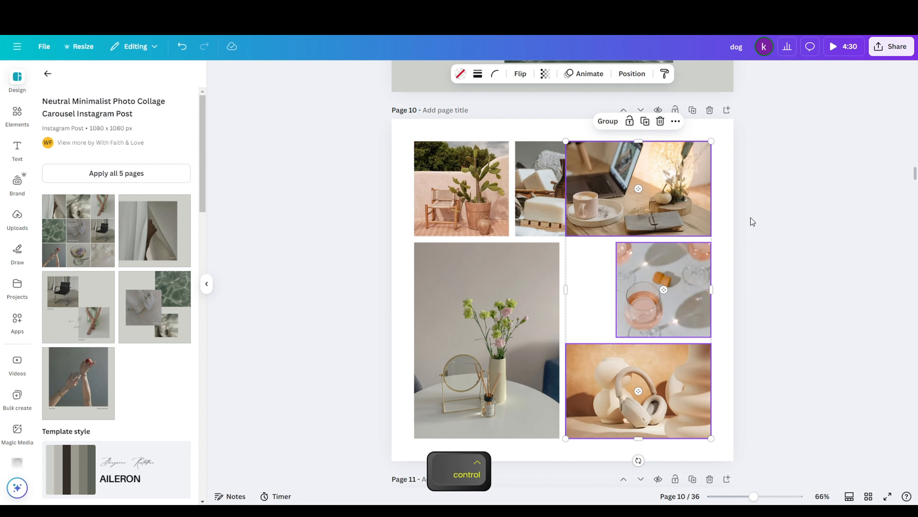
pyautogui.hotkey('ctrl', 'z')
# Try swapping the tall flower vase photo with the headphones photo on page 10, and undo the swap
pyautogui.click(488, 326)
pyautogui.keyDown('shift'); pyautogui.click(641, 293); pyautogui.keyUp('shift')
pyautogui.moveTo(641, 293); pyautogui.dragTo(485, 352)
pyautogui.click(638, 393)
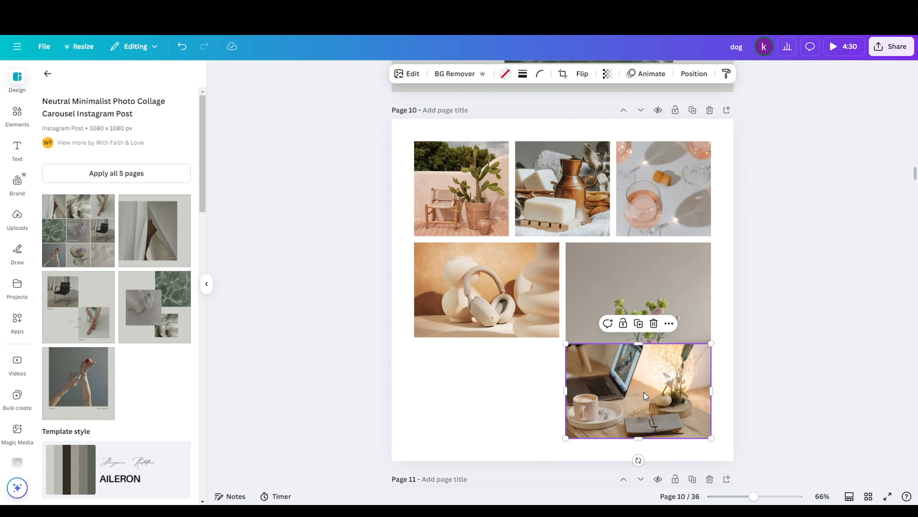
pyautogui.hotkey('ctrl', 'z')
pyautogui.hotkey('ctrl', 'z')
pyautogui.hotkey('ctrl', 'z')
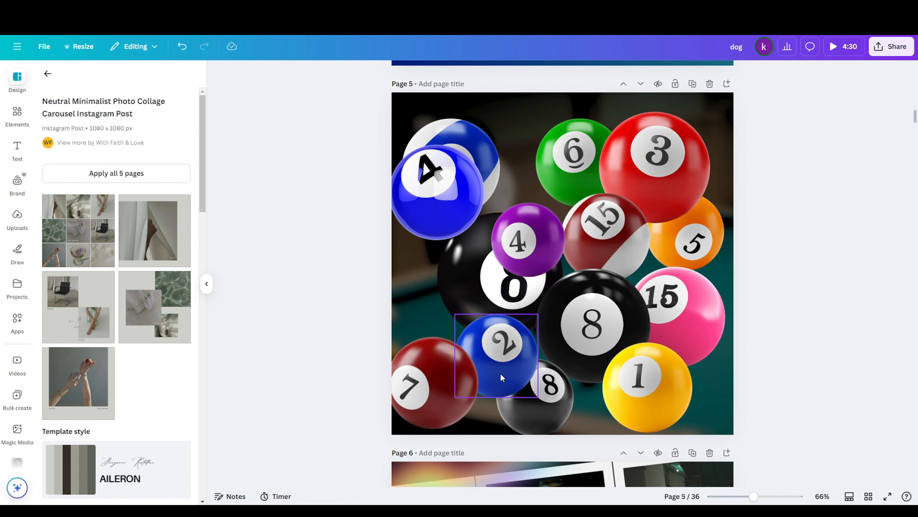
# On page 5, swap the positions of the blue 4 ball and the blue 2 ball
pyautogui.click(462, 386)
pyautogui.keyDown('shift'); pyautogui.click(518, 346); pyautogui.keyUp('shift')
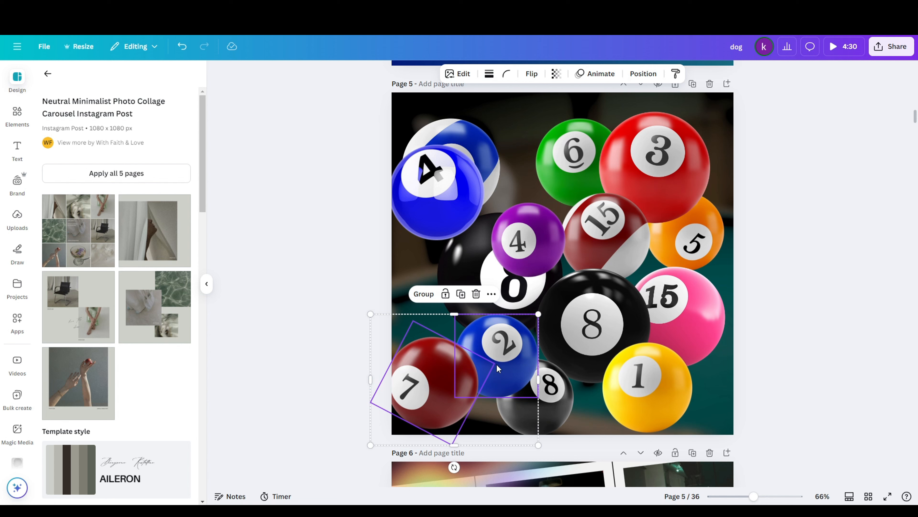
pyautogui.moveTo(433, 181); pyautogui.dragTo(491, 342)
pyautogui.moveTo(492, 419); pyautogui.dragTo(518, 412)
pyautogui.keyDown('shift'); pyautogui.click(438, 186); pyautogui.keyUp('shift')
# Select the purple 4, striped 15, green 6, red 3 and orange 5 balls together and shuffle them by swapping their positions
pyautogui.click(545, 237)
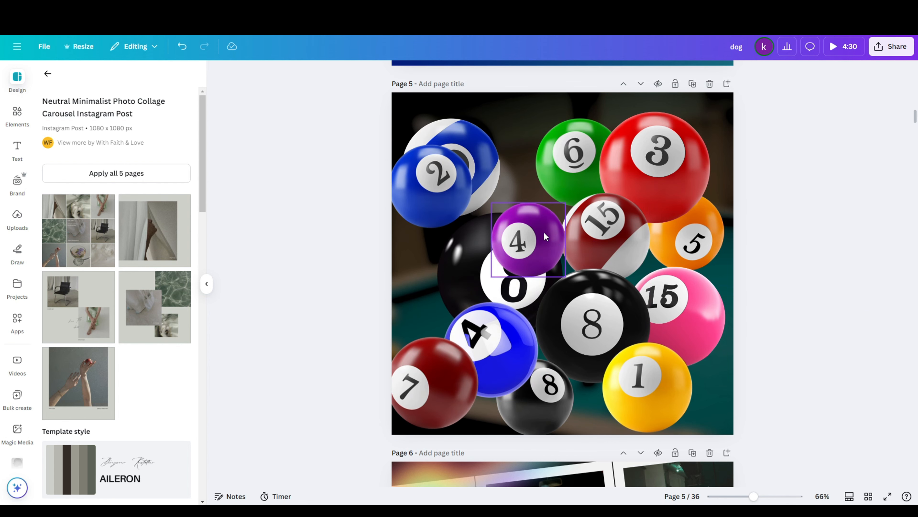
pyautogui.keyDown('shift'); pyautogui.click(607, 249); pyautogui.keyUp('shift')
pyautogui.keyDown('shift'); pyautogui.click(579, 174); pyautogui.keyUp('shift')
pyautogui.keyDown('shift'); pyautogui.click(655, 174); pyautogui.keyUp('shift')
pyautogui.keyDown('shift'); pyautogui.click(698, 232); pyautogui.keyUp('shift')
pyautogui.moveTo(687, 232); pyautogui.dragTo(530, 239)
pyautogui.moveTo(608, 237); pyautogui.dragTo(657, 202)
pyautogui.moveTo(582, 163); pyautogui.dragTo(533, 174)
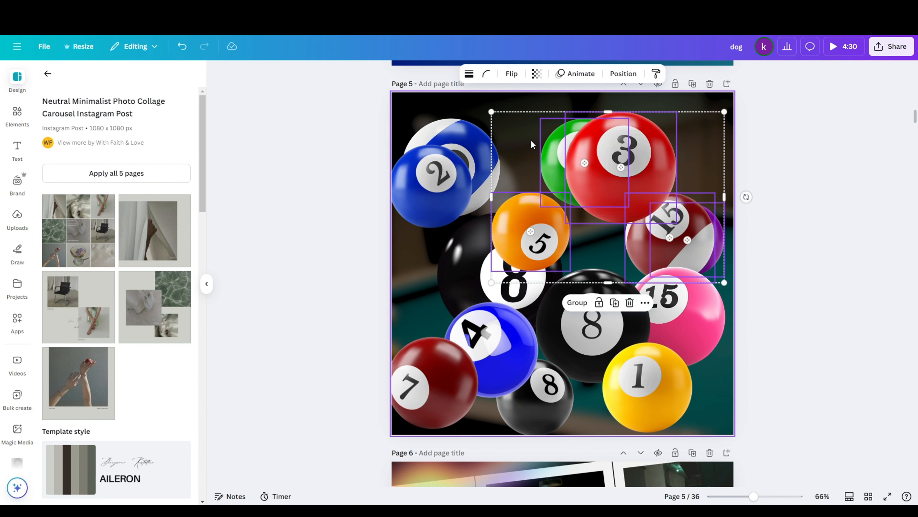
pyautogui.moveTo(621, 167); pyautogui.dragTo(683, 232)
pyautogui.click(365, 203)
# Swap the positions of the yellow 1 ball and the pink 15 ball
pyautogui.click(647, 385)
pyautogui.keyDown('shift'); pyautogui.click(669, 335); pyautogui.keyUp('shift')
pyautogui.moveTo(675, 317); pyautogui.dragTo(649, 383)
pyautogui.click(507, 286)
pyautogui.keyDown('shift'); pyautogui.click(615, 325); pyautogui.keyUp('shift')
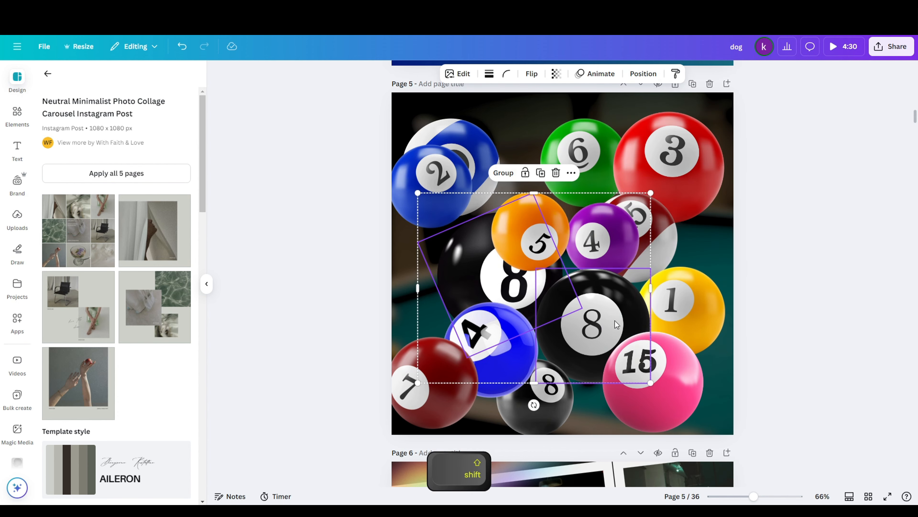
pyautogui.keyDown('shift'); pyautogui.click(496, 362); pyautogui.keyUp('shift')
# Select the blue 2 ball and the purple 4 ball together and swap their positions
pyautogui.click(434, 188)
pyautogui.keyDown('shift'); pyautogui.click(531, 231); pyautogui.keyUp('shift')
pyautogui.keyDown('shift'); pyautogui.click(603, 239); pyautogui.keyUp('shift')
pyautogui.moveTo(603, 240); pyautogui.dragTo(435, 186)
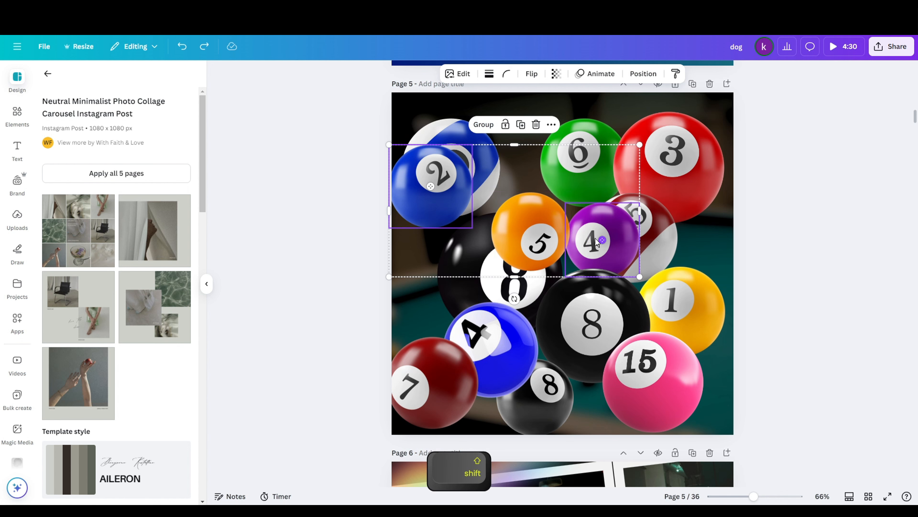
pyautogui.moveTo(596, 238); pyautogui.dragTo(420, 181)
# Swap the orange 5 ball with the blue 2 ball, and the red 3 ball with the yellow 1 ball
pyautogui.click(562, 231)
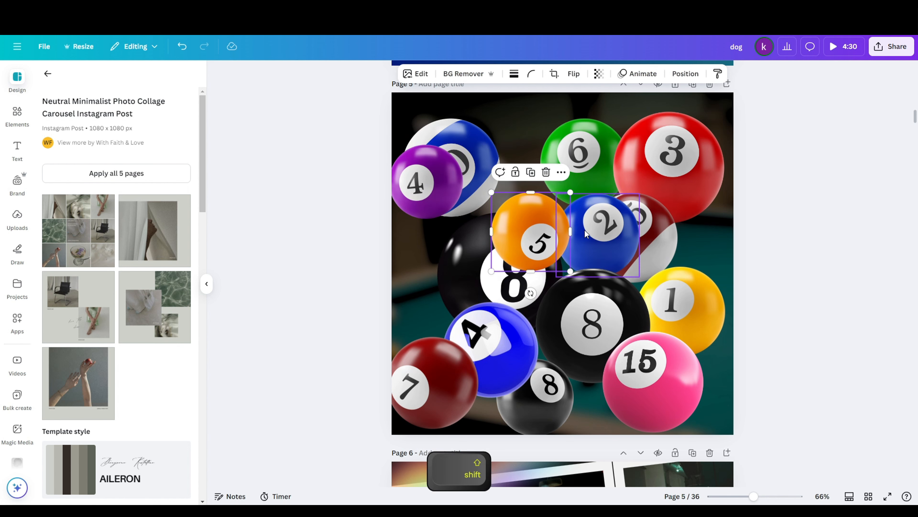
pyautogui.moveTo(537, 237); pyautogui.dragTo(604, 241)
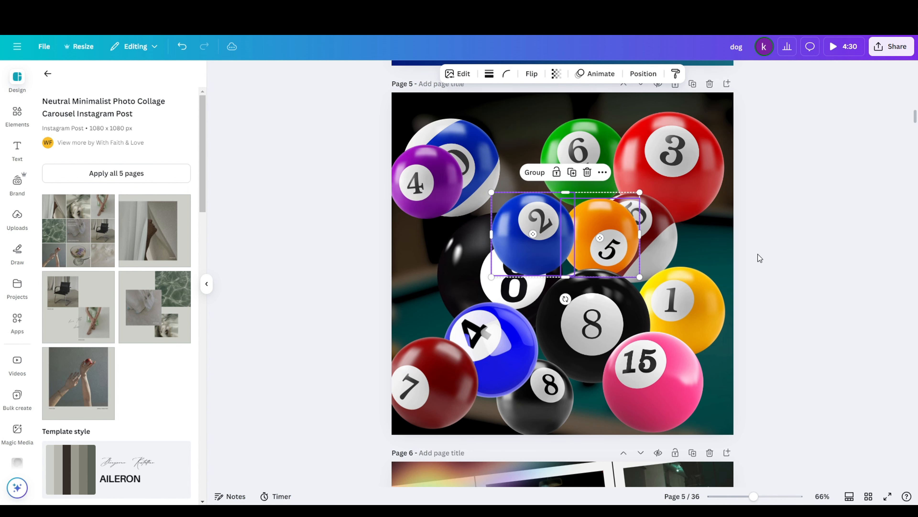
pyautogui.click(673, 160)
pyautogui.moveTo(673, 159); pyautogui.dragTo(679, 300)
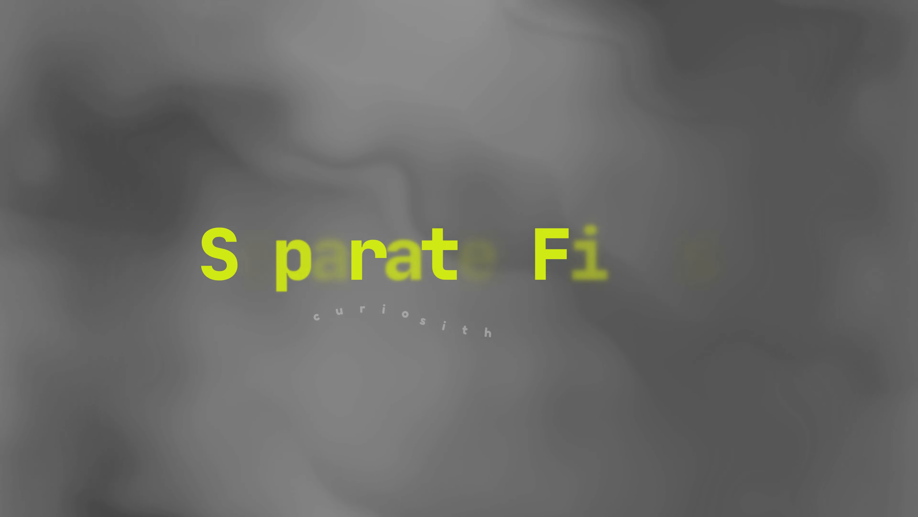